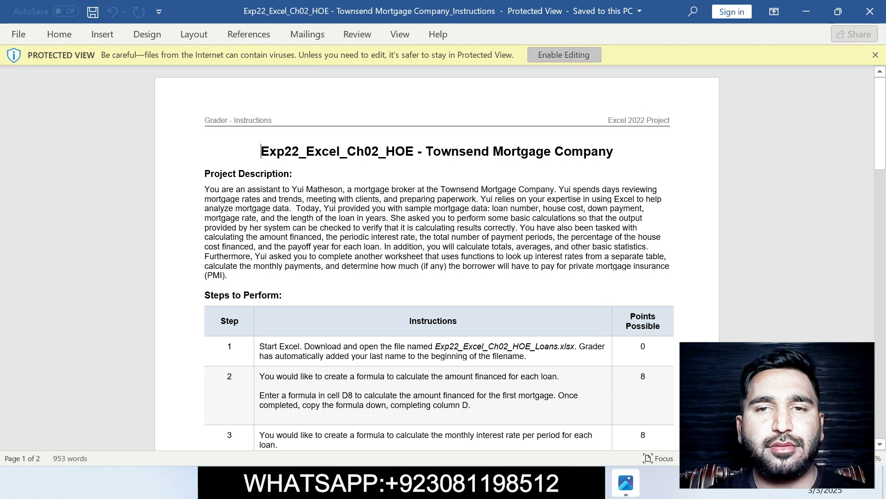
# Enable editing of the instructions document and highlight its title and project description in yellow.
pyautogui.click(564, 55)
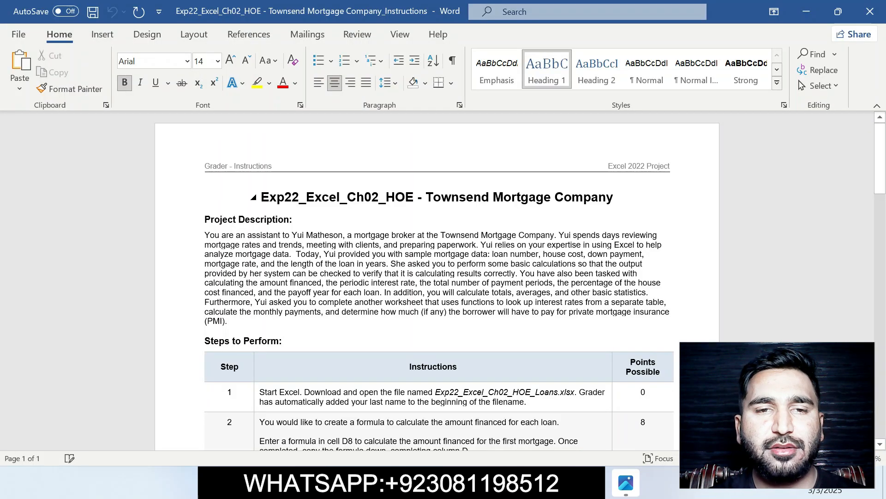
pyautogui.moveTo(261, 197); pyautogui.dragTo(618, 197)
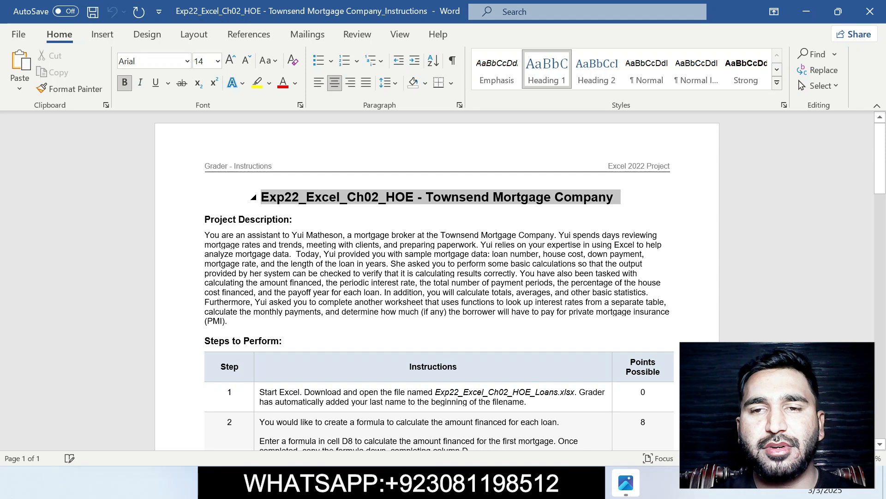
pyautogui.click(668, 176)
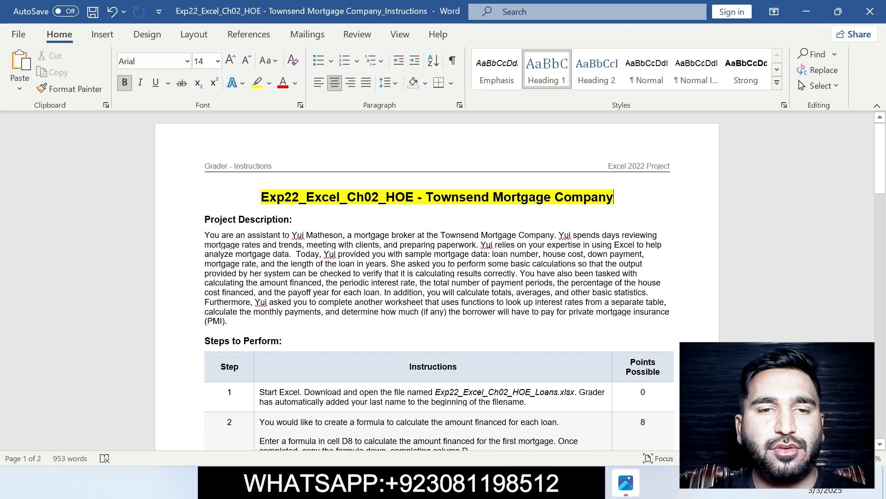
pyautogui.moveTo(205, 220); pyautogui.dragTo(355, 329)
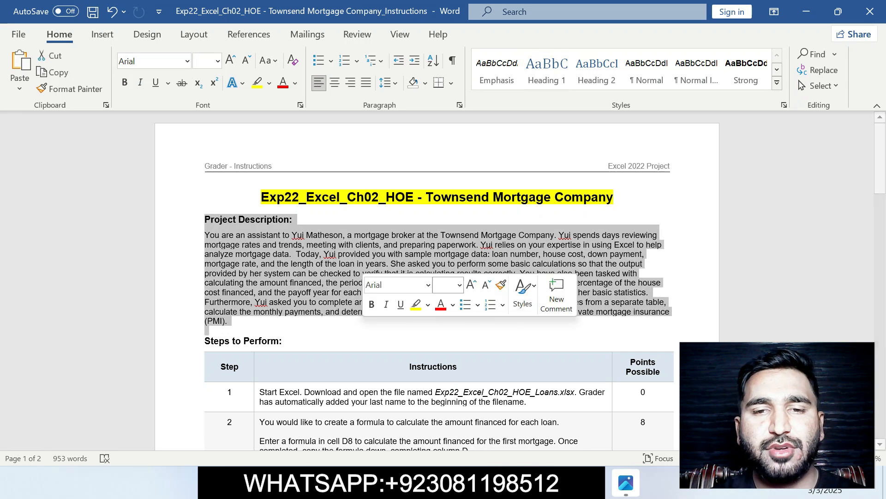
pyautogui.click(415, 305)
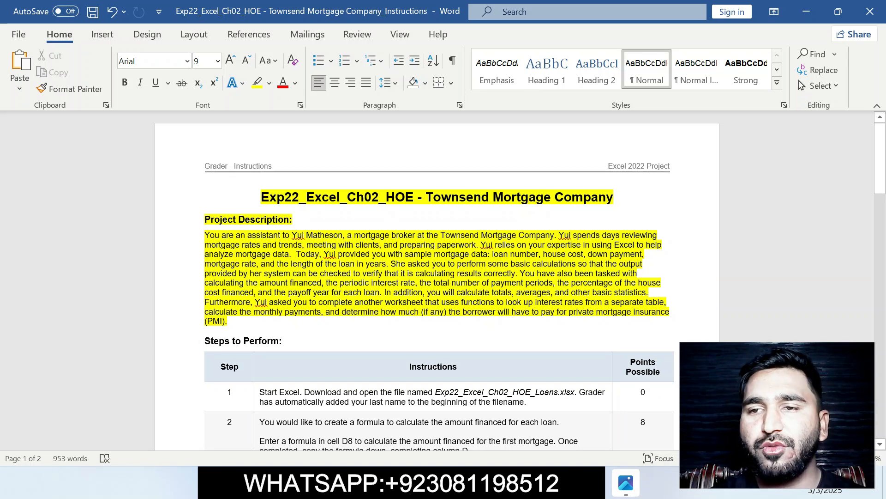
# Highlight the step 1 and step 2 instructions in yellow, checking the loans workbook in Excel in between.
pyautogui.moveTo(880, 158); pyautogui.dragTo(880, 199)
pyautogui.moveTo(260, 199); pyautogui.dragTo(527, 209)
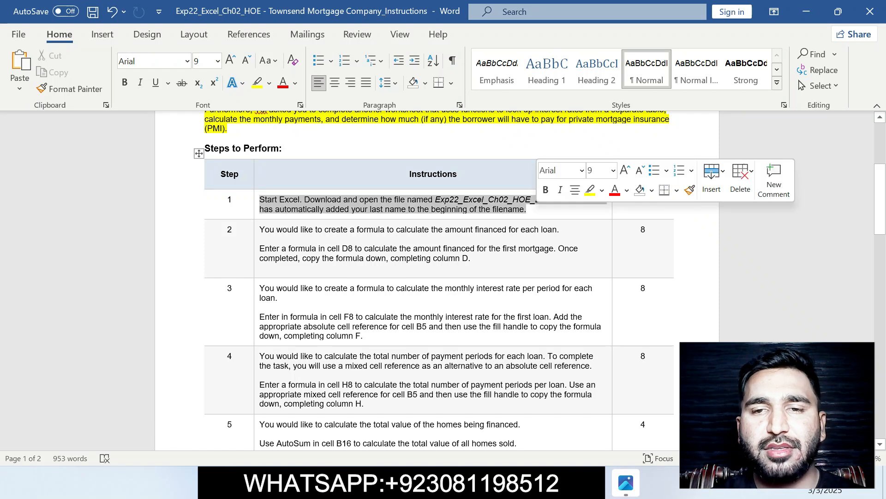
pyautogui.click(590, 189)
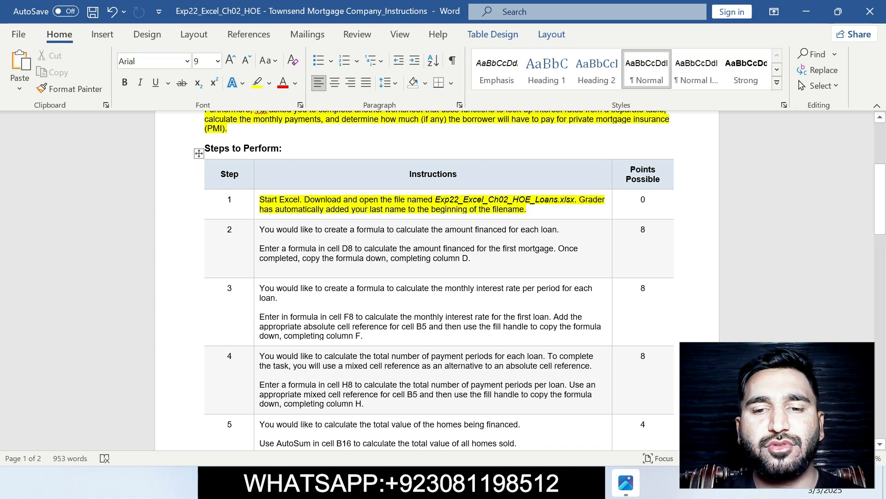
pyautogui.hotkey('alt', 'Tab')
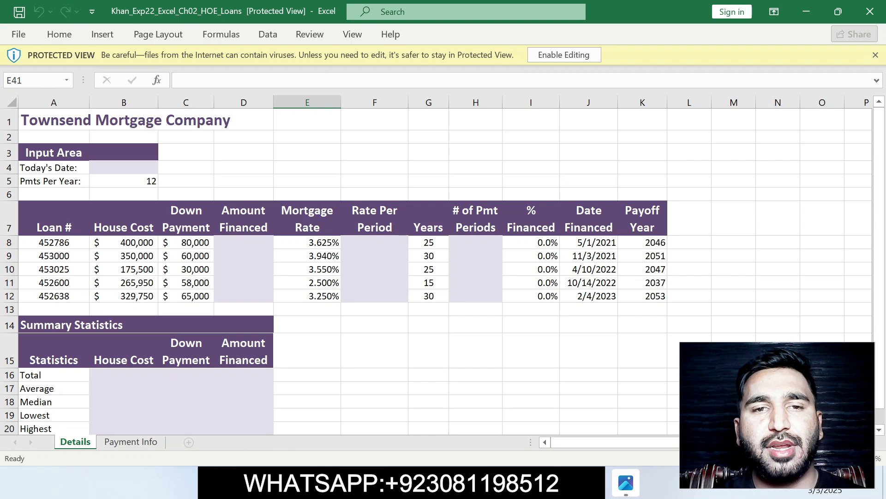
pyautogui.hotkey('alt', 'Tab')
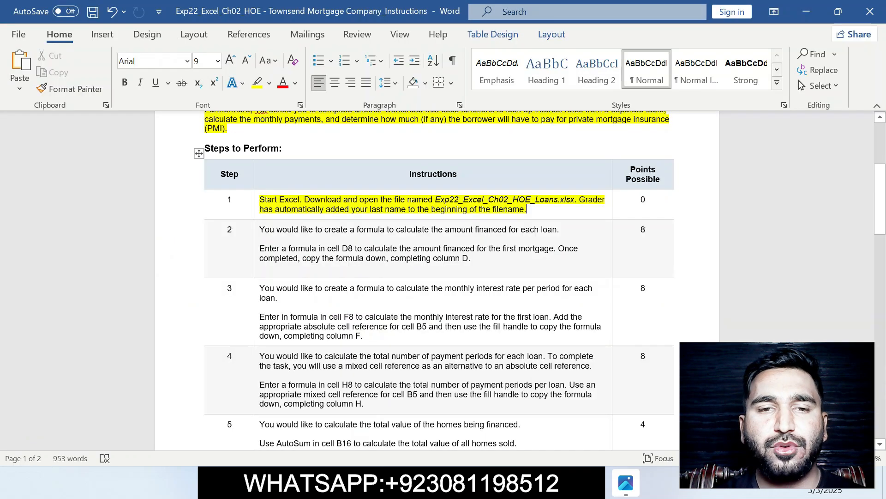
pyautogui.moveTo(259, 229); pyautogui.dragTo(492, 264)
pyautogui.click(551, 232)
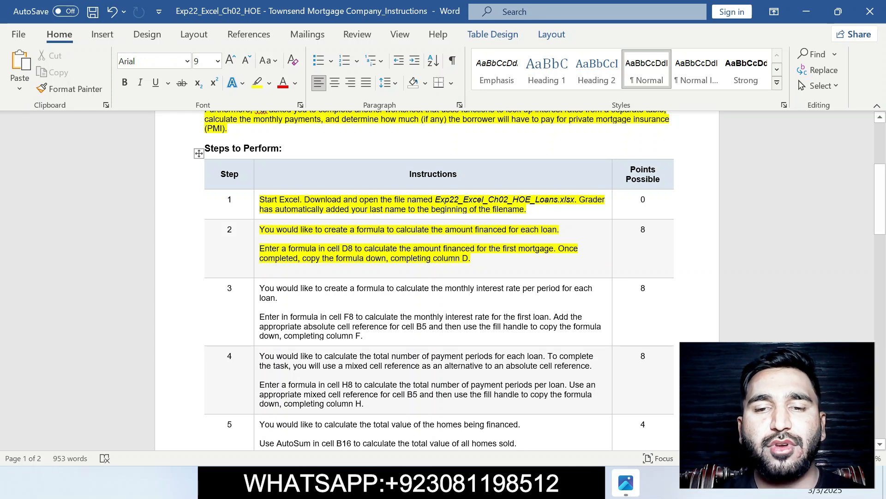
# Switch to the loans workbook in Excel, enable editing, and enter =B8-C8 in cell D8 for the amount financed.
pyautogui.click(565, 484)
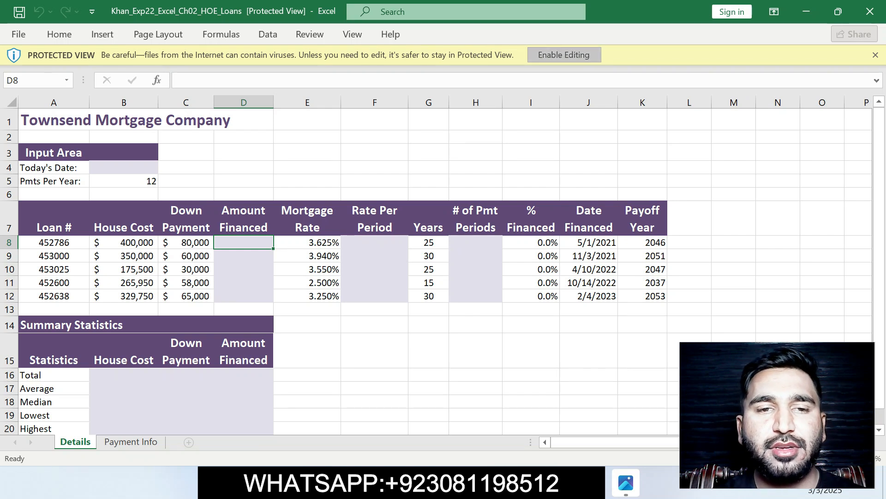
pyautogui.click(564, 55)
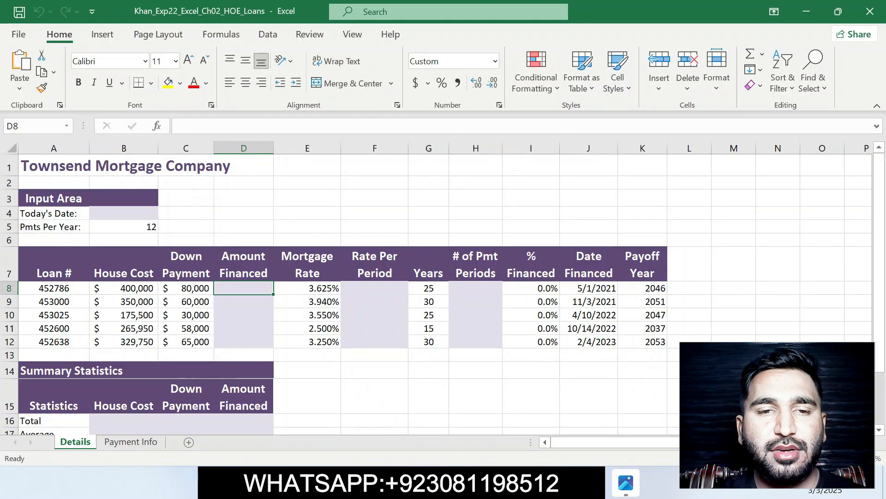
pyautogui.write('=')
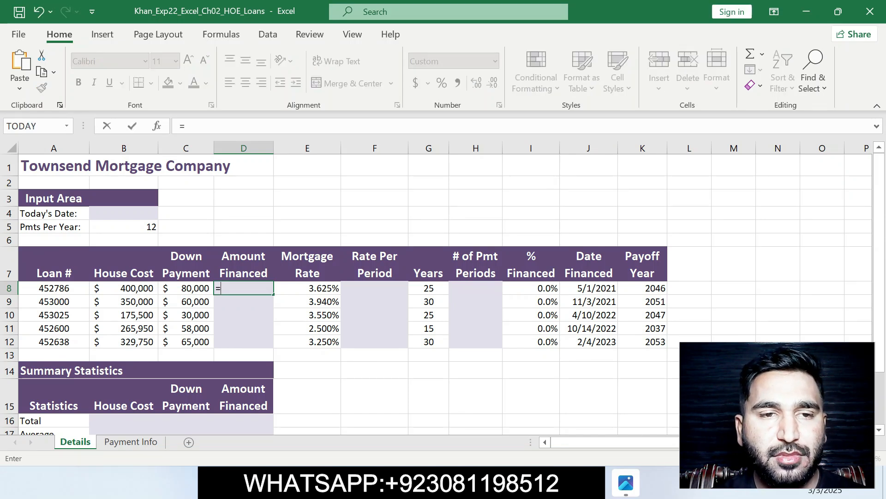
pyautogui.click(124, 288)
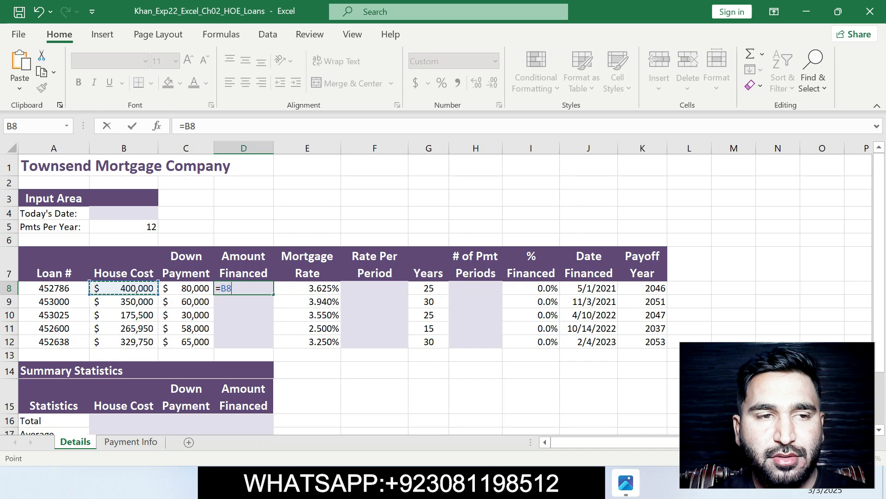
pyautogui.write('-')
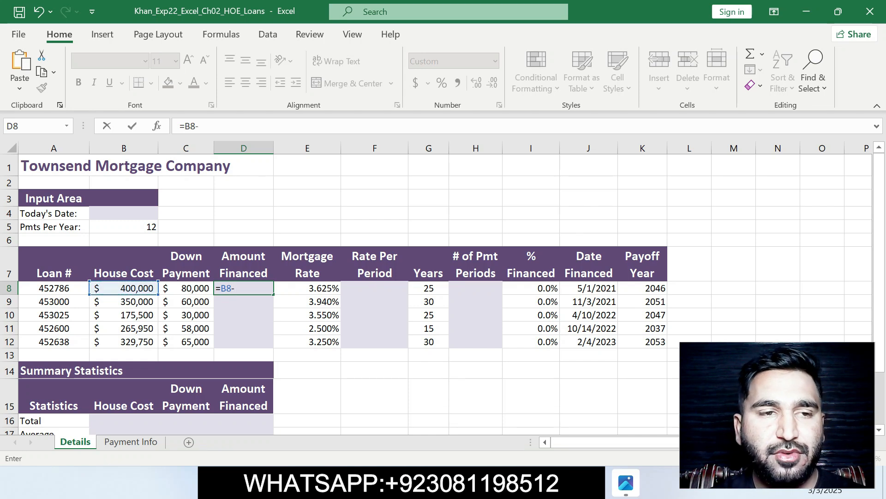
pyautogui.click(187, 288)
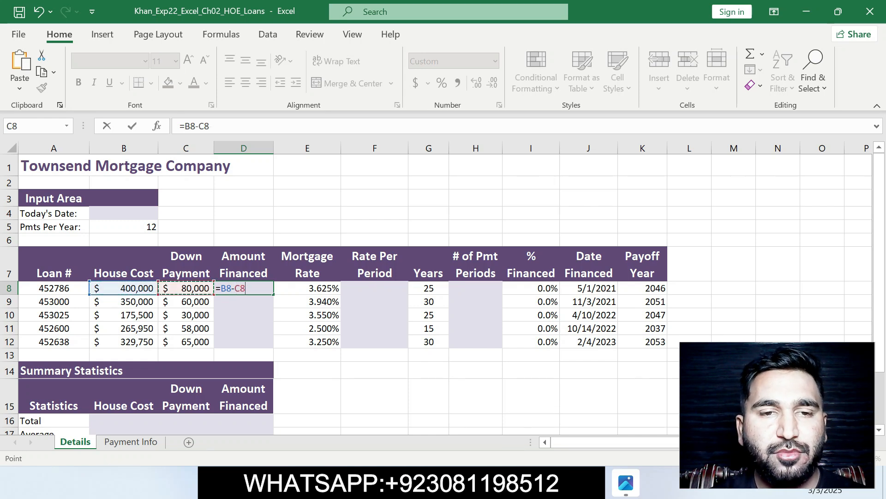
pyautogui.press('Return')
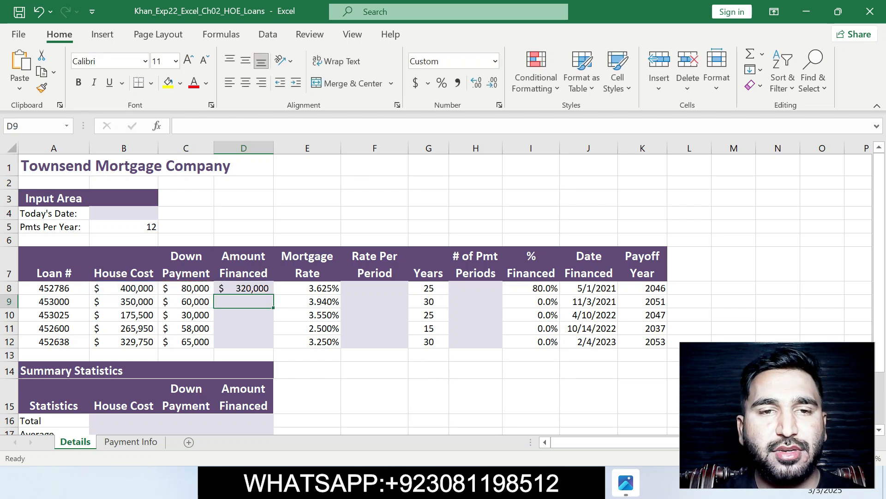
# Check the copy instruction of step 2 in Word and fill the amount financed formula from D8 down to D12 in Excel.
pyautogui.click(244, 288)
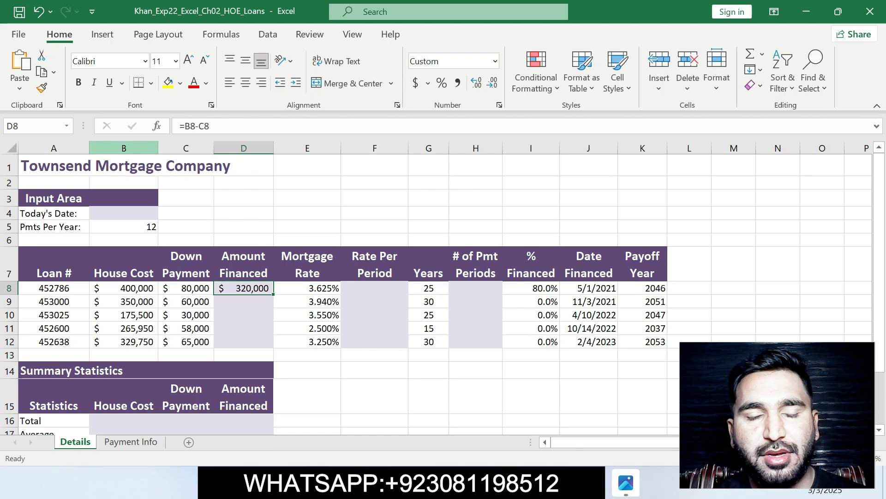
pyautogui.hotkey('alt', 'Tab')
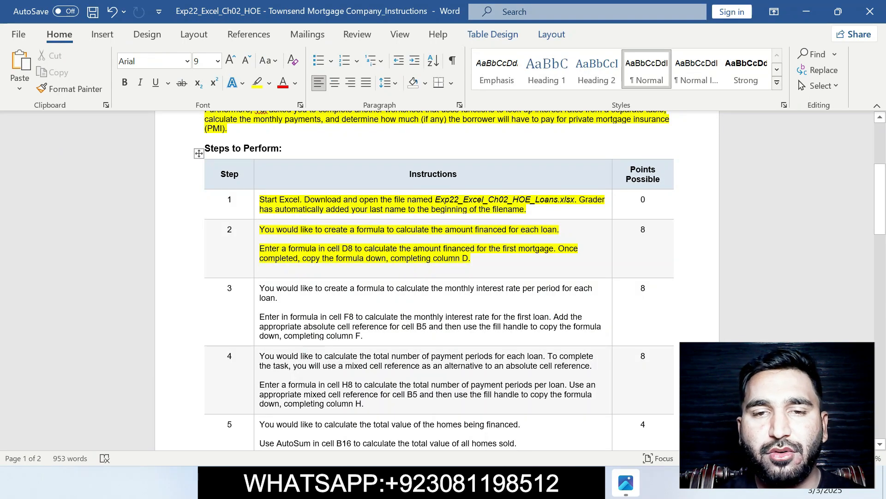
pyautogui.moveTo(558, 248); pyautogui.dragTo(556, 258)
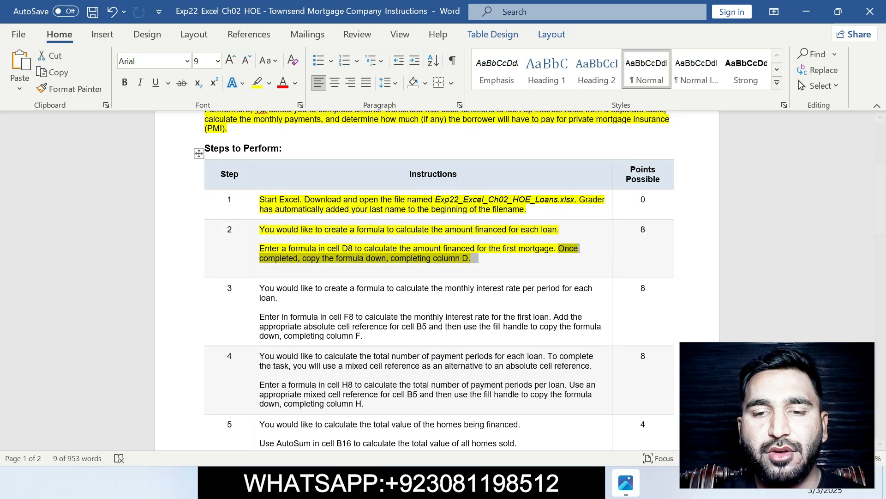
pyautogui.hotkey('alt', 'Tab')
pyautogui.moveTo(273, 294); pyautogui.dragTo(273, 345)
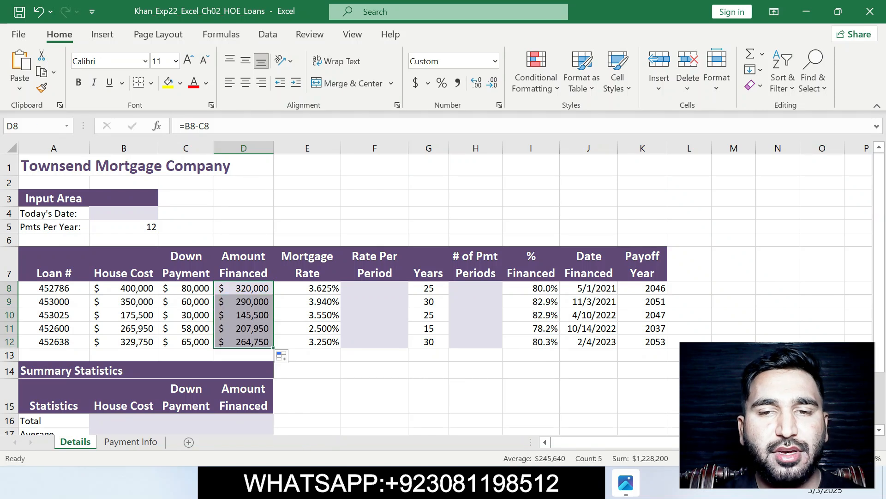
# Switch to the instructions in Word, undo the yellow highlights, and highlight the step 3 instructions in yellow.
pyautogui.hotkey('alt', 'Tab')
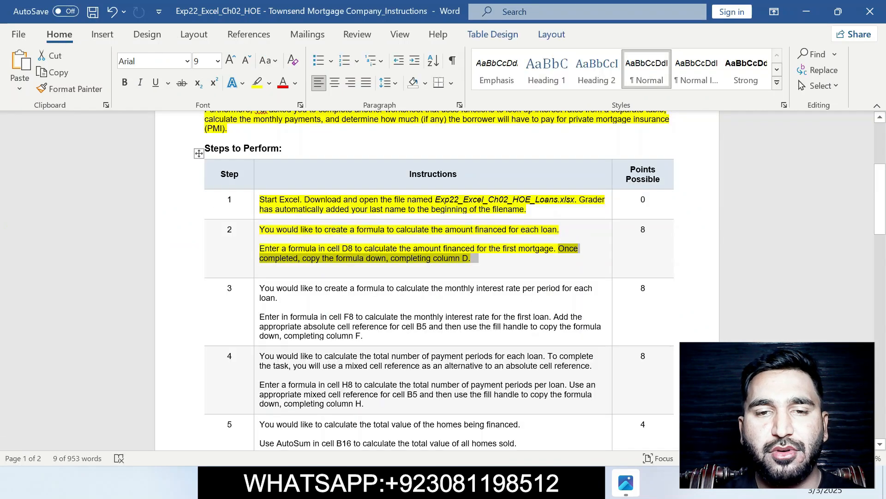
pyautogui.hotkey('ctrl', 'z')
pyautogui.hotkey('ctrl', 'z')
pyautogui.hotkey('ctrl', 'z')
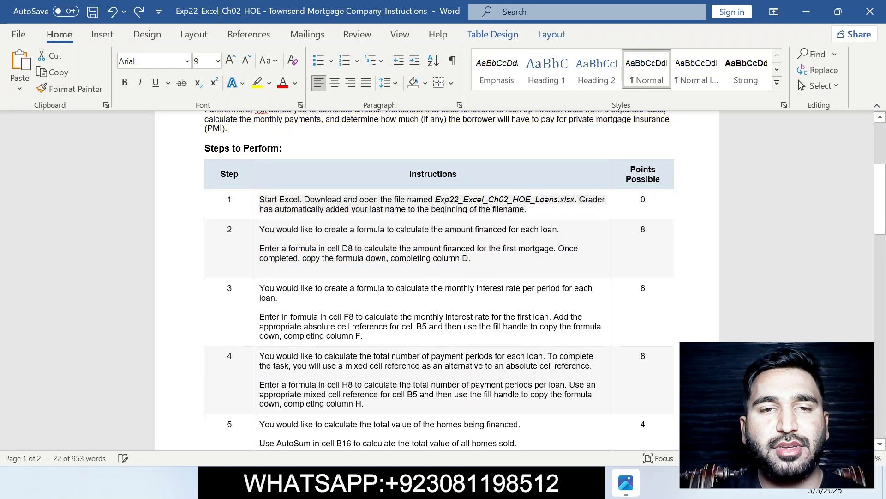
pyautogui.moveTo(259, 288); pyautogui.dragTo(363, 336)
pyautogui.click(450, 310)
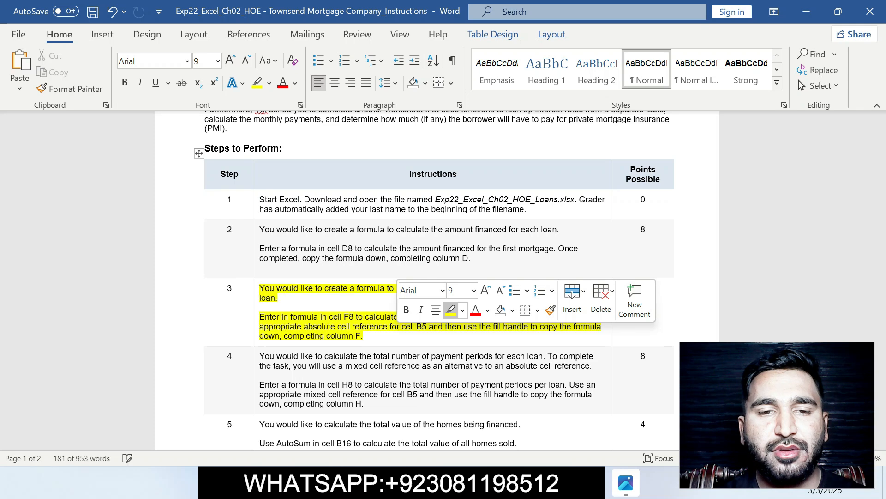
pyautogui.press('Right')
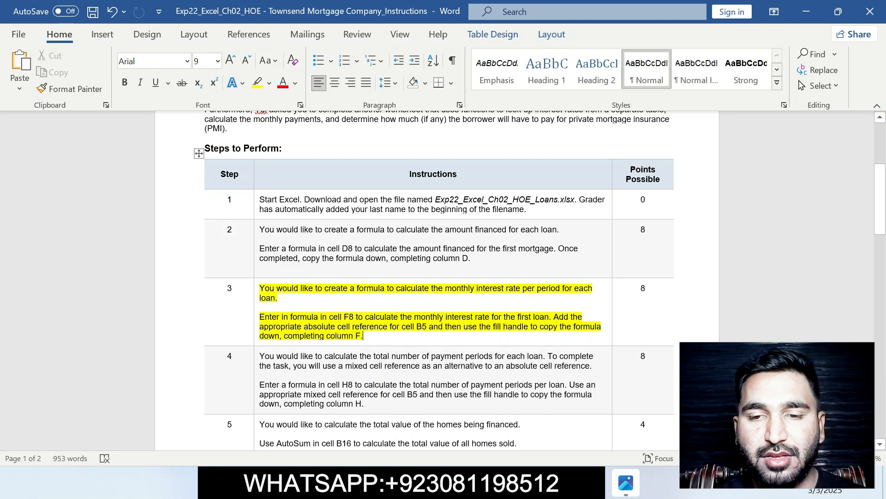
# Switch to Excel and enter =E8/$B$5 in cell F8 to calculate the first loan's rate per period.
pyautogui.hotkey('alt', 'Tab')
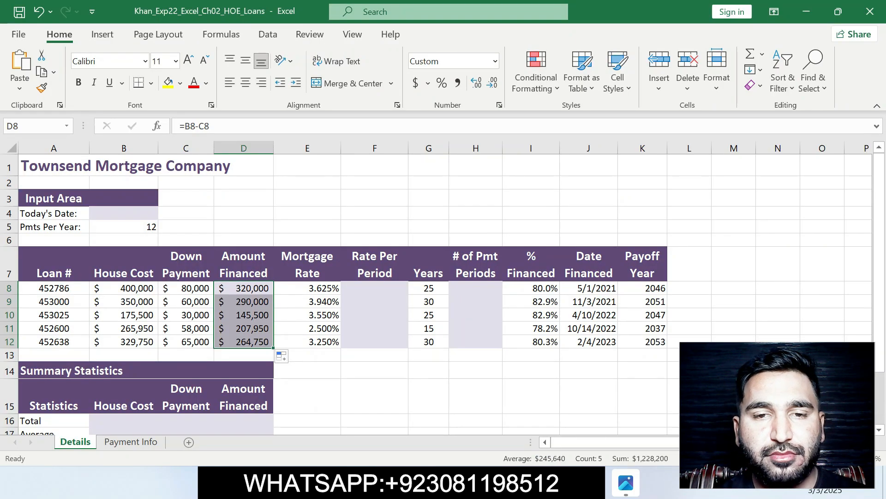
pyautogui.click(374, 288)
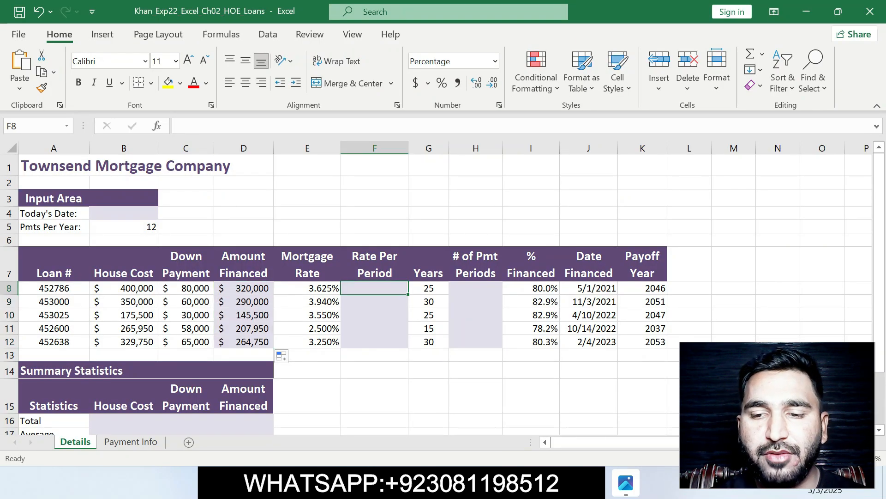
pyautogui.write('=')
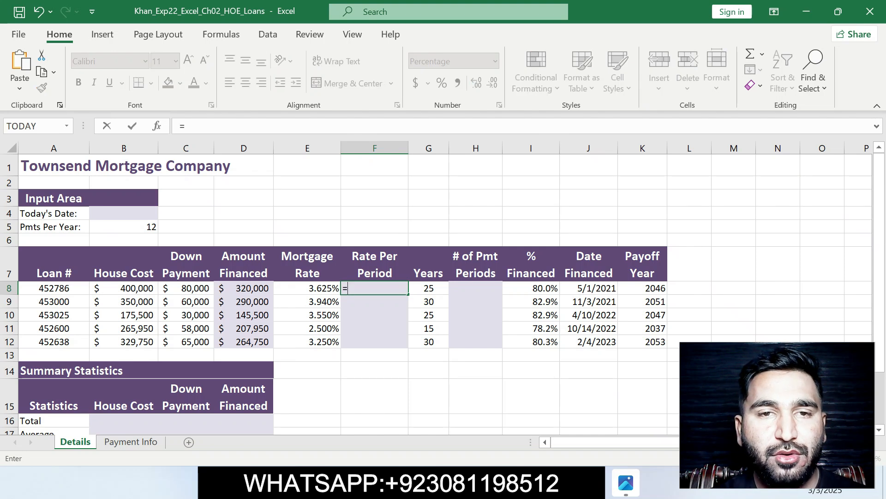
pyautogui.press('Left')
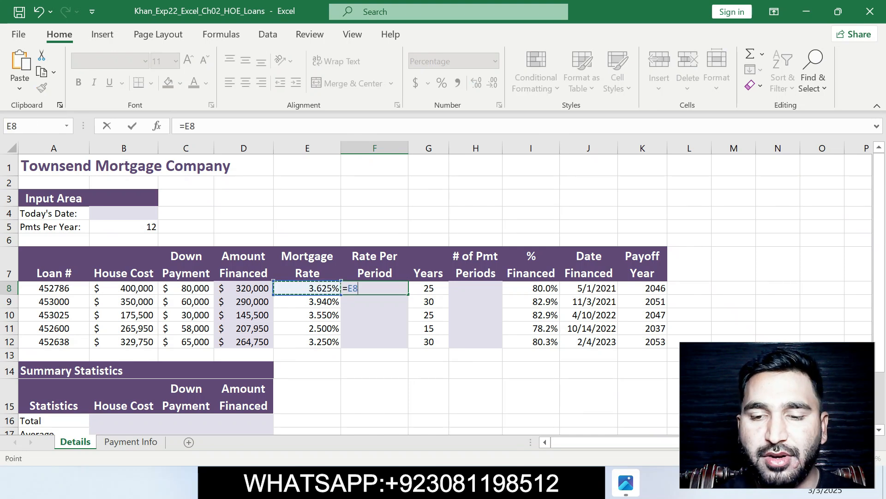
pyautogui.write('/')
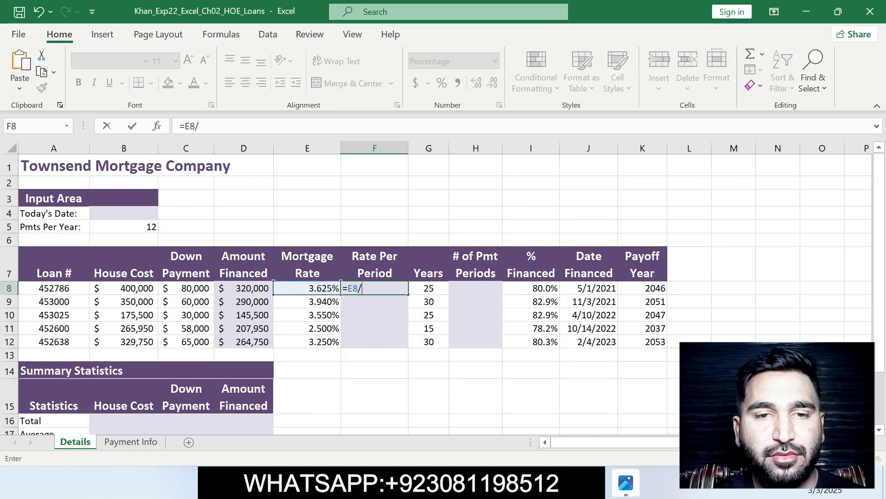
pyautogui.press('Left')
pyautogui.press('Left')
pyautogui.press('Left')
pyautogui.press('Left')
pyautogui.press('Up')
pyautogui.press('Up')
pyautogui.press('Up')
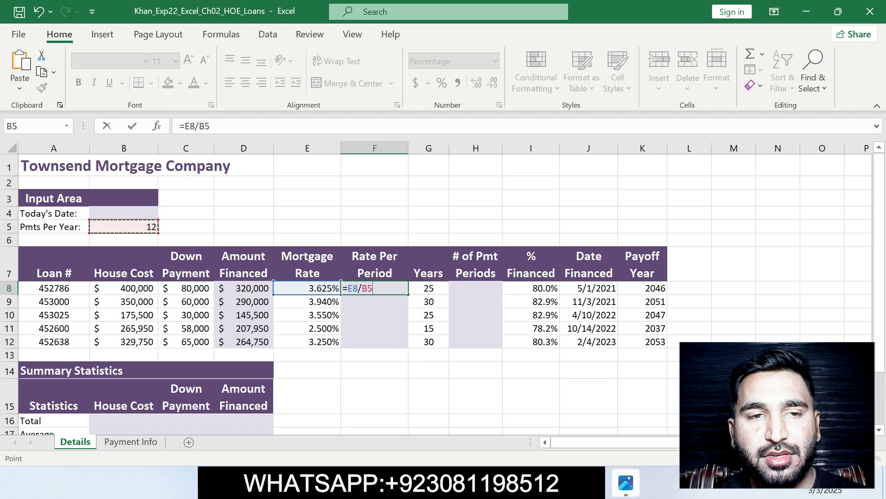
pyautogui.click(199, 126)
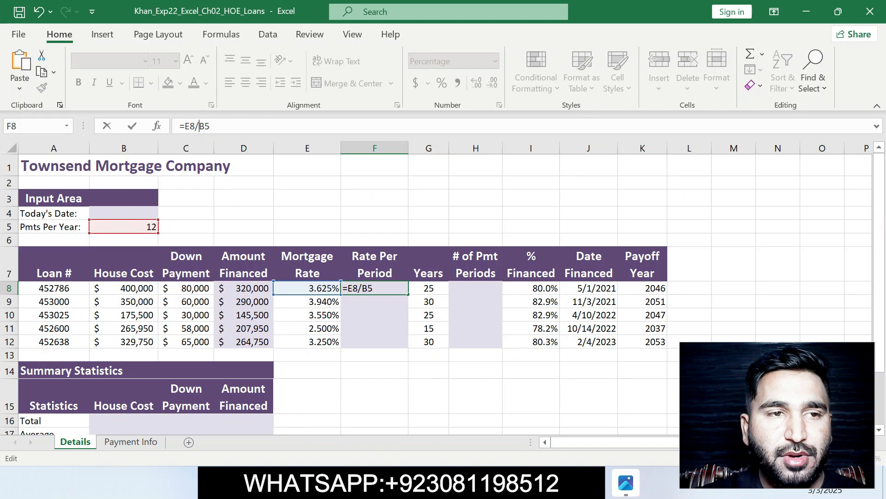
pyautogui.write('$')
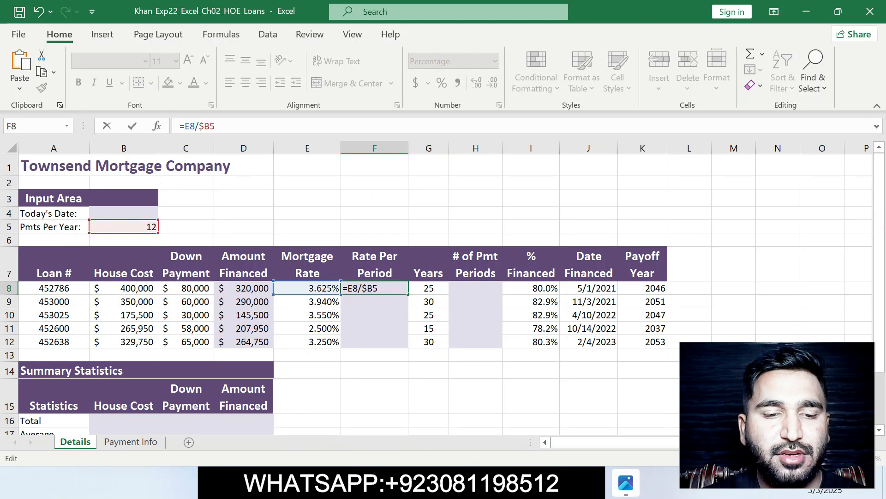
pyautogui.press('Right')
pyautogui.write('$')
pyautogui.press('Return')
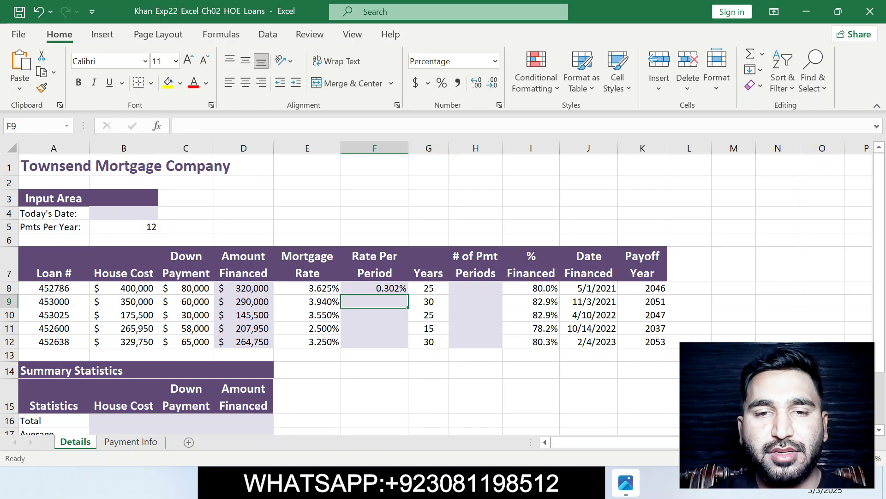
# Check the copy instruction of step 3 in Word and fill the rate per period formula from F8 down to F12 in Excel.
pyautogui.click(374, 288)
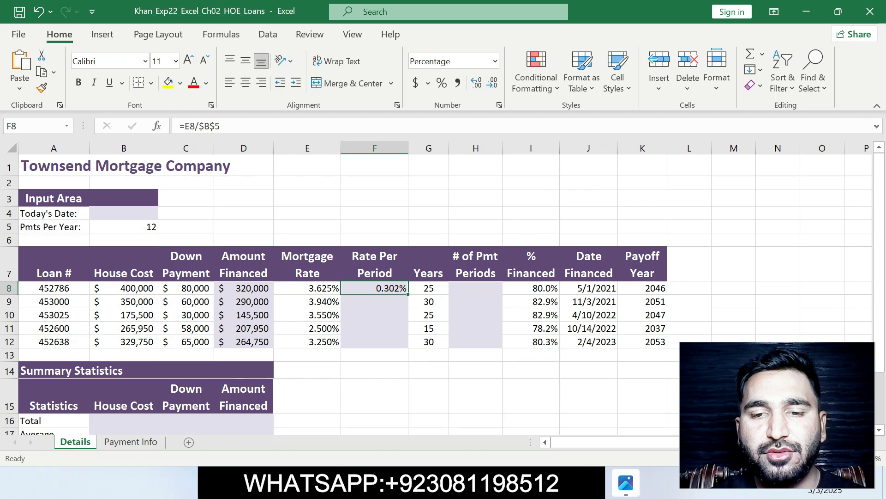
pyautogui.hotkey('alt', 'Tab')
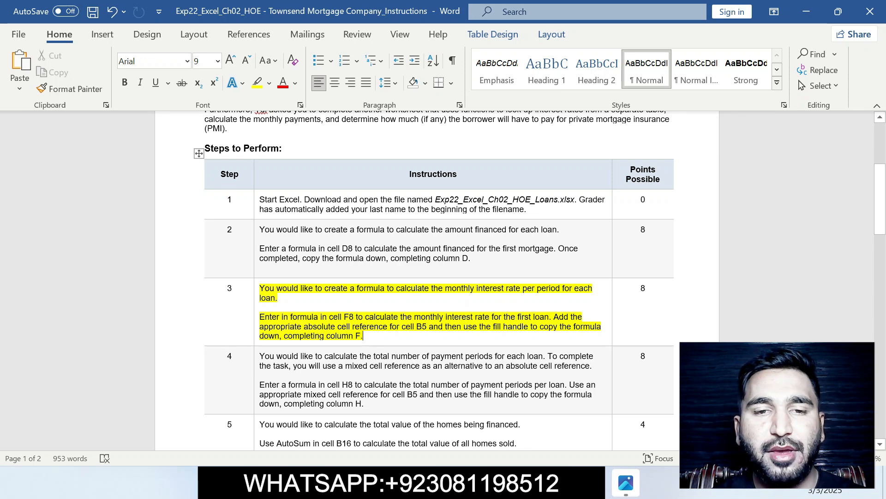
pyautogui.moveTo(464, 326); pyautogui.dragTo(363, 336)
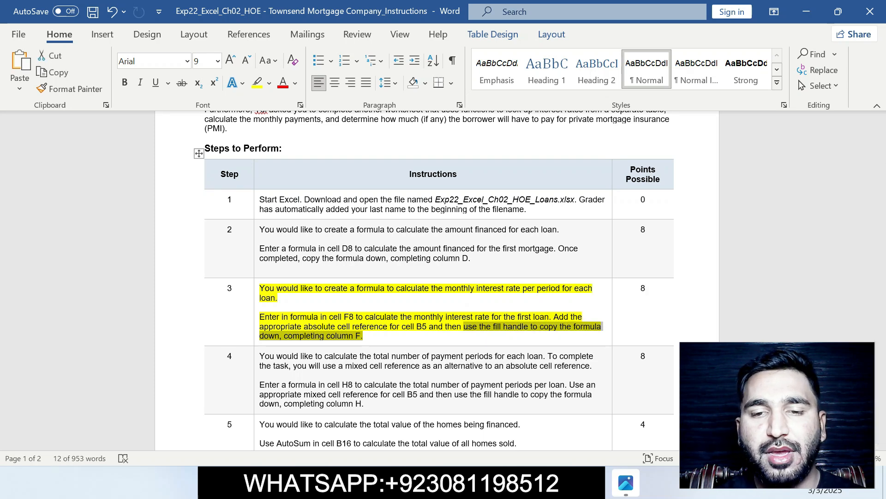
pyautogui.hotkey('alt', 'Tab')
pyautogui.moveTo(408, 294); pyautogui.dragTo(408, 347)
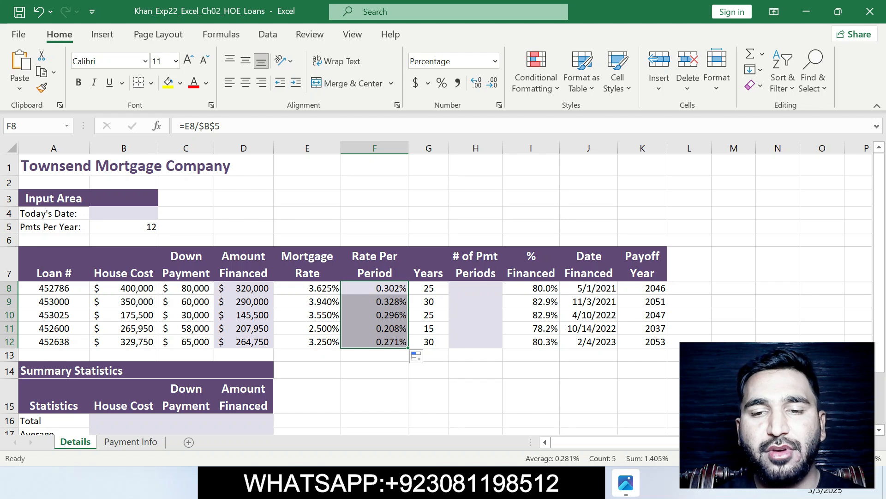
# Switch to the instructions in Word, undo the step 3 highlight, and highlight the step 4 instructions in yellow.
pyautogui.hotkey('alt', 'Tab')
pyautogui.hotkey('ctrl', 'z')
pyautogui.hotkey('ctrl', 'z')
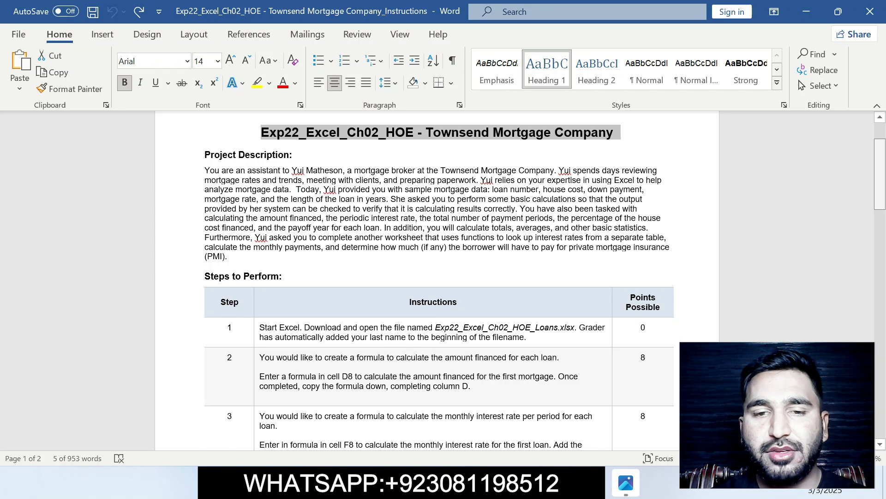
pyautogui.scroll(-6, 439, 277)
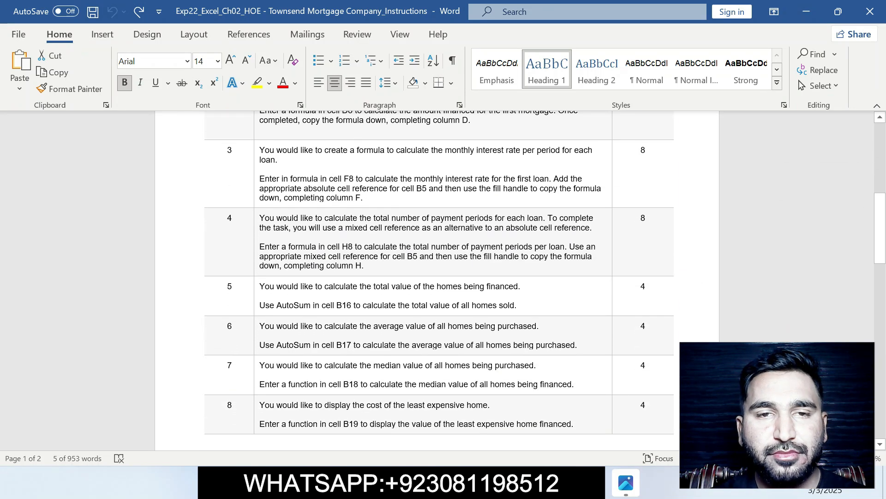
pyautogui.moveTo(260, 218); pyautogui.dragTo(388, 266)
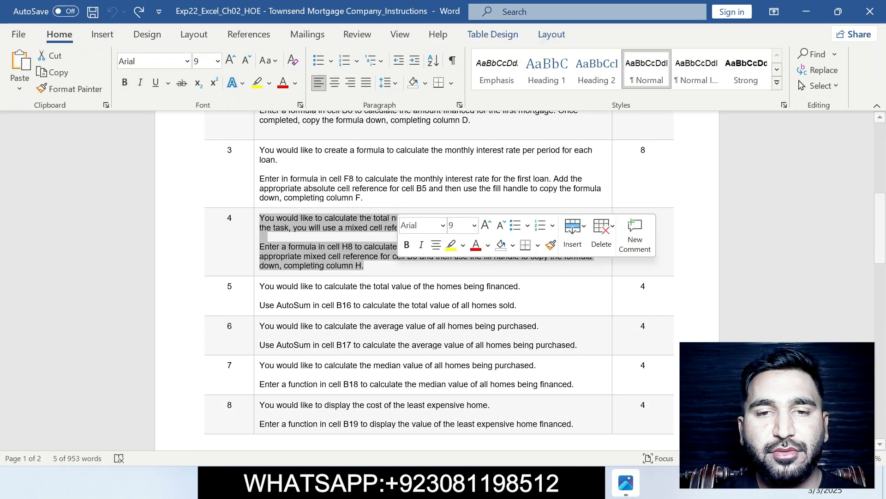
pyautogui.click(451, 246)
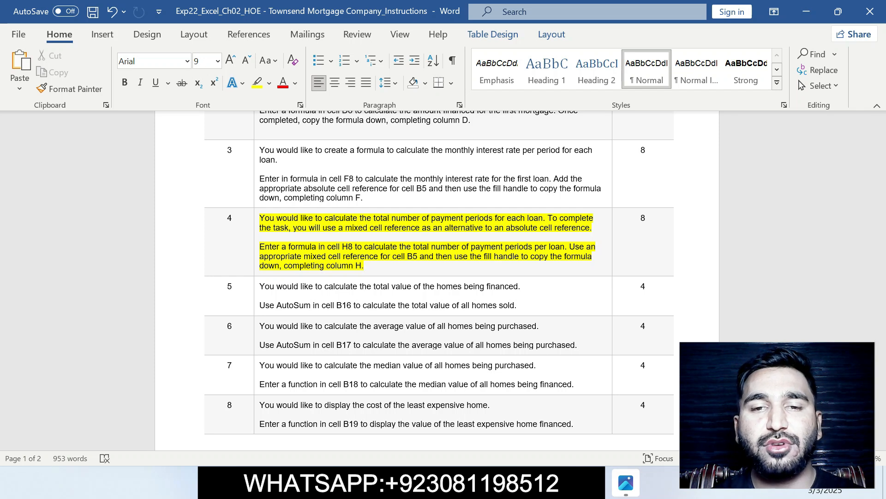
pyautogui.write(']]')
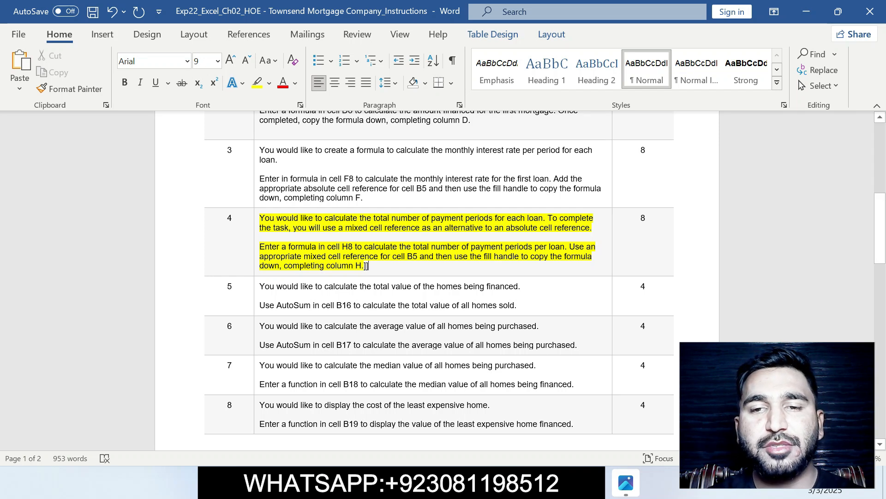
# Switch to Excel and build the formula =G8*B5 in cell H8 for the first loan's number of payment periods.
pyautogui.hotkey('alt', 'Tab')
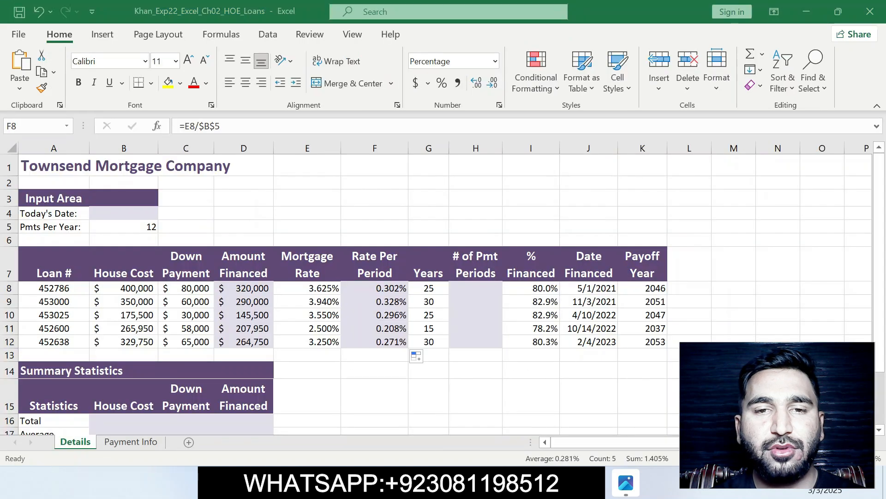
pyautogui.click(475, 288)
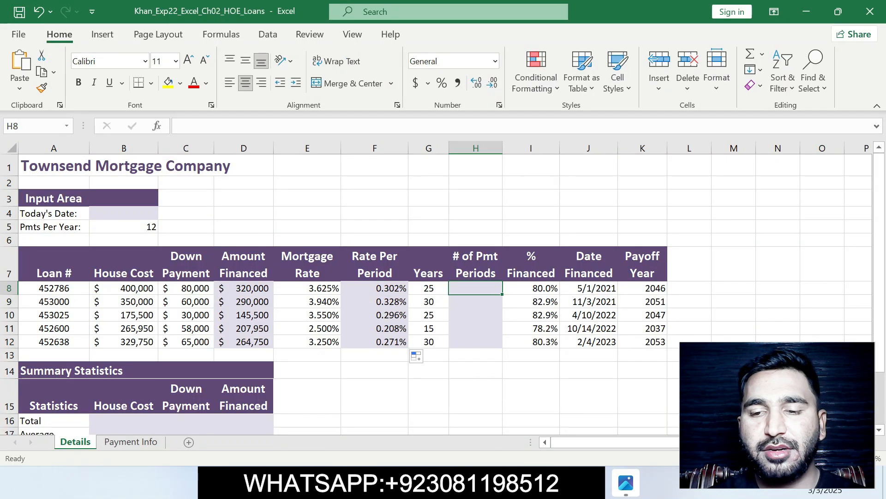
pyautogui.write('=')
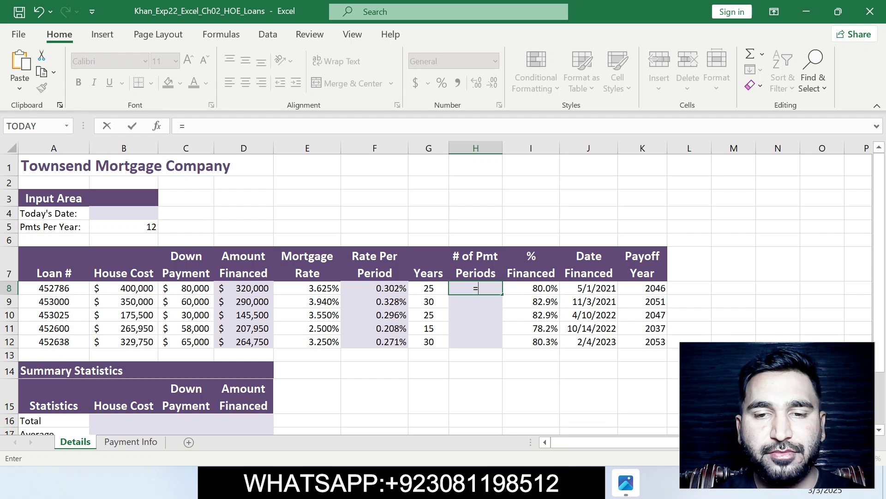
pyautogui.hotkey('alt', 'Tab')
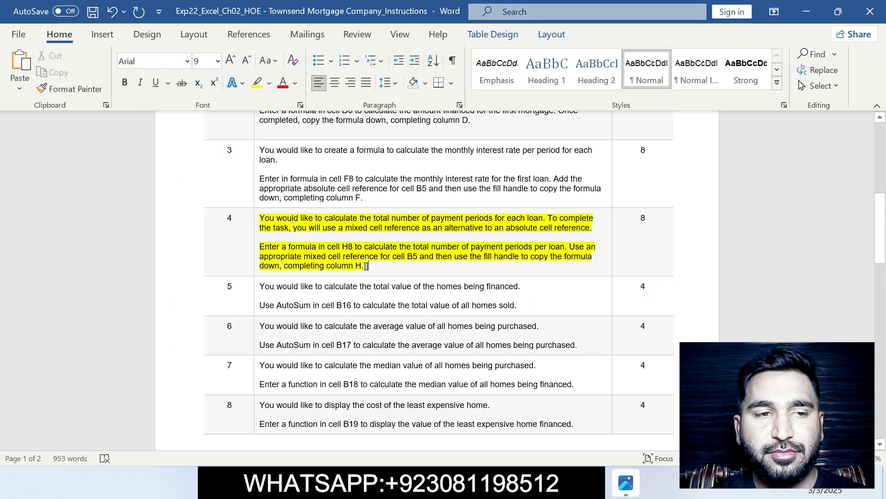
pyautogui.hotkey('alt', 'Tab')
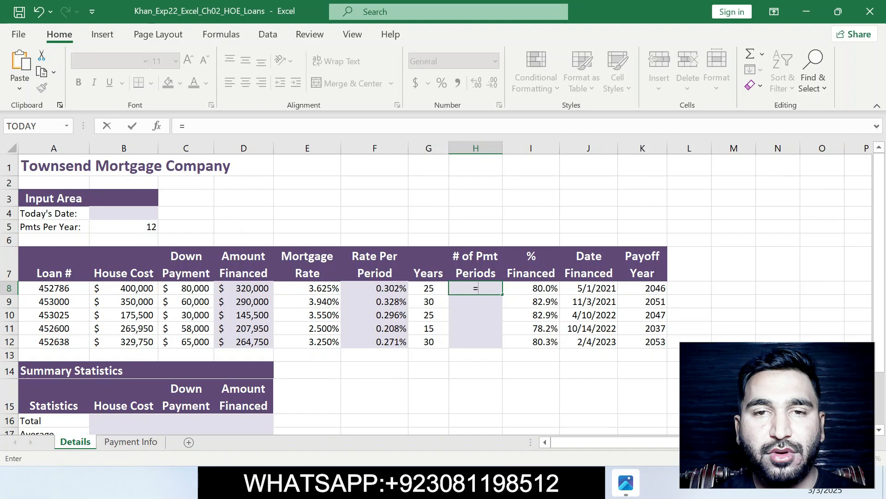
pyautogui.press('Left')
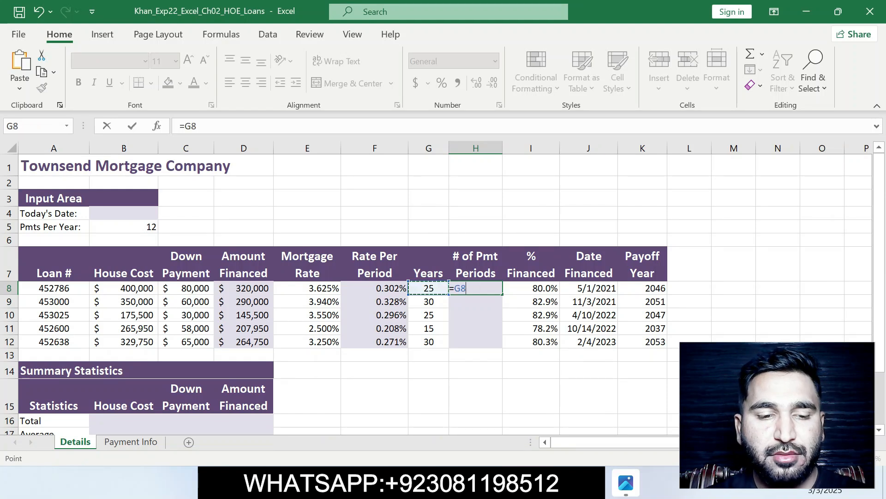
pyautogui.write('*')
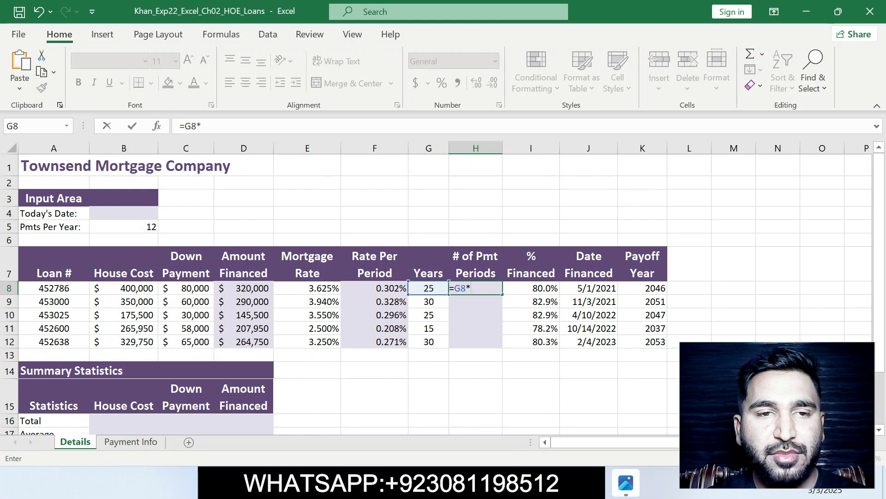
pyautogui.click(124, 227)
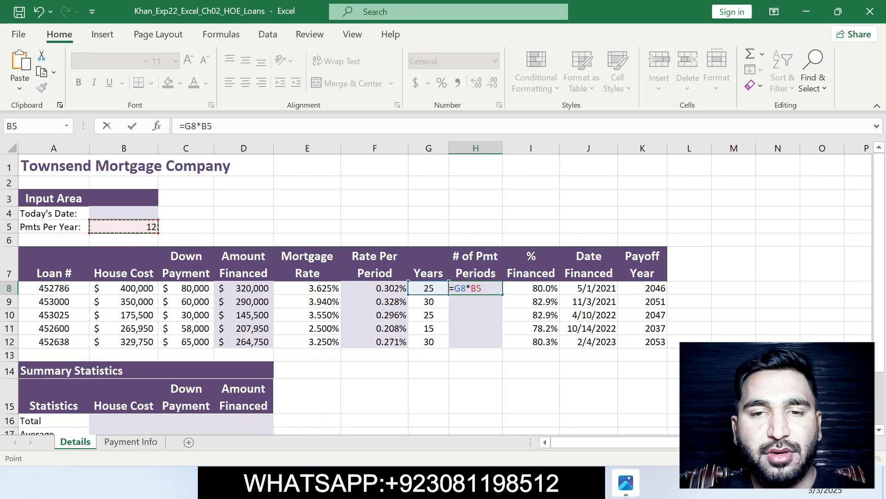
# Make the B5 reference in H8's formula absolute and enter it as =G8*$B$5.
pyautogui.press('F2')
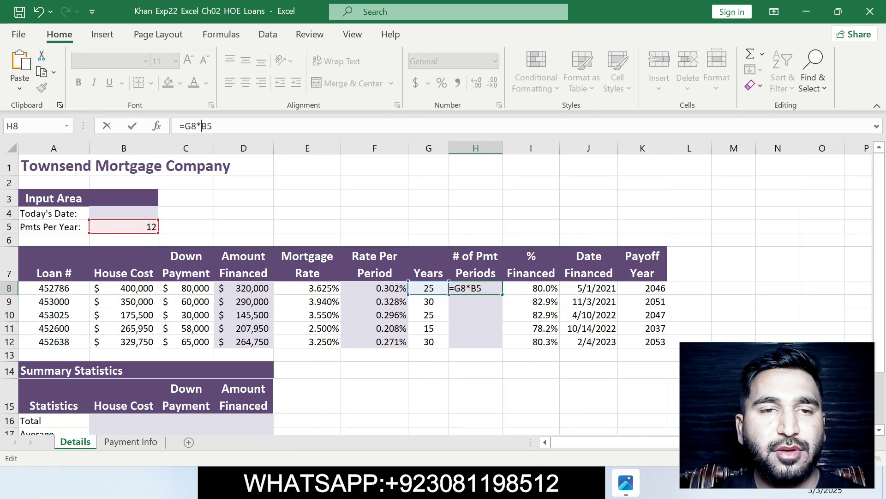
pyautogui.press('Left')
pyautogui.press('Left')
pyautogui.write('$')
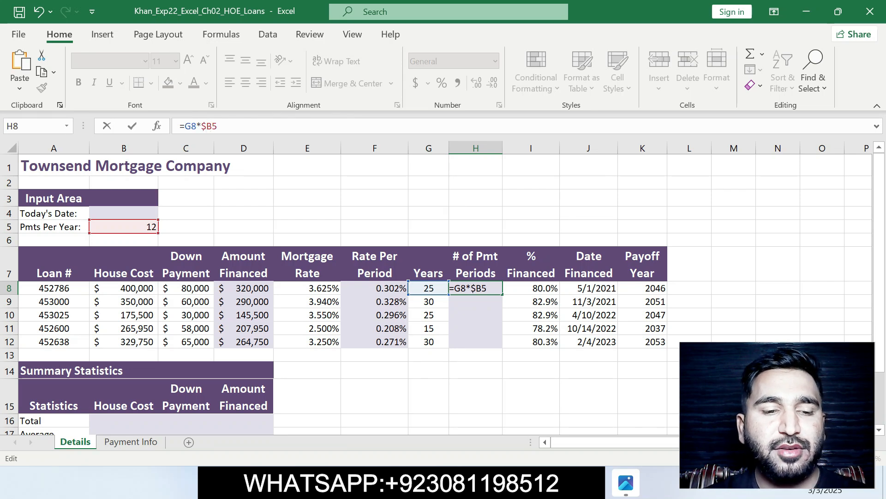
pyautogui.write('$')
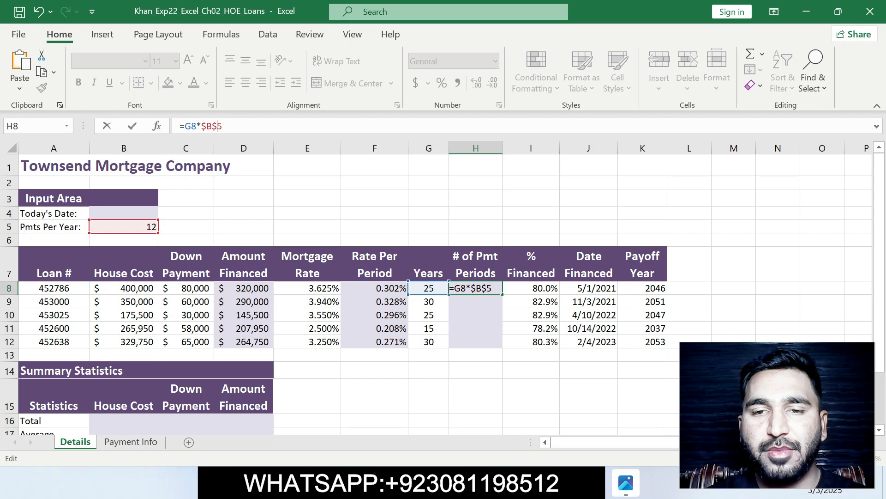
pyautogui.press('Return')
pyautogui.click(476, 288)
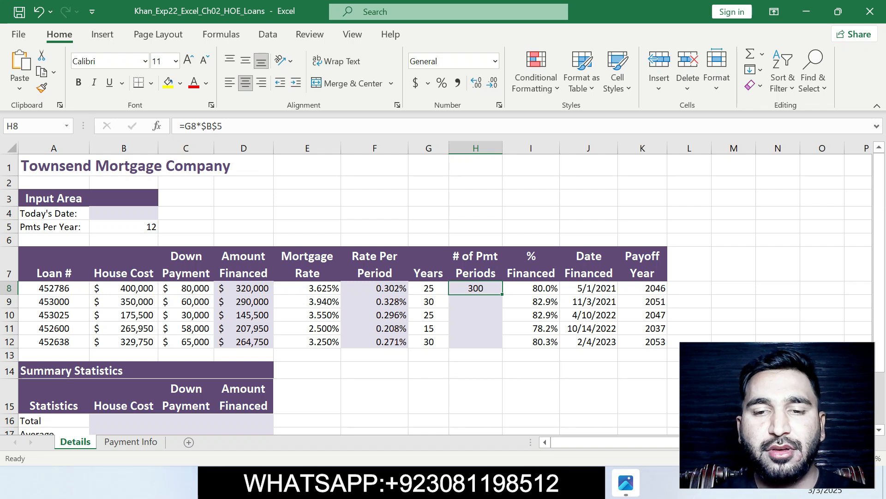
# Check the fill instruction of step 4 in Word and fill the payment periods formula from H8 down to H12 in Excel.
pyautogui.hotkey('alt', 'Tab')
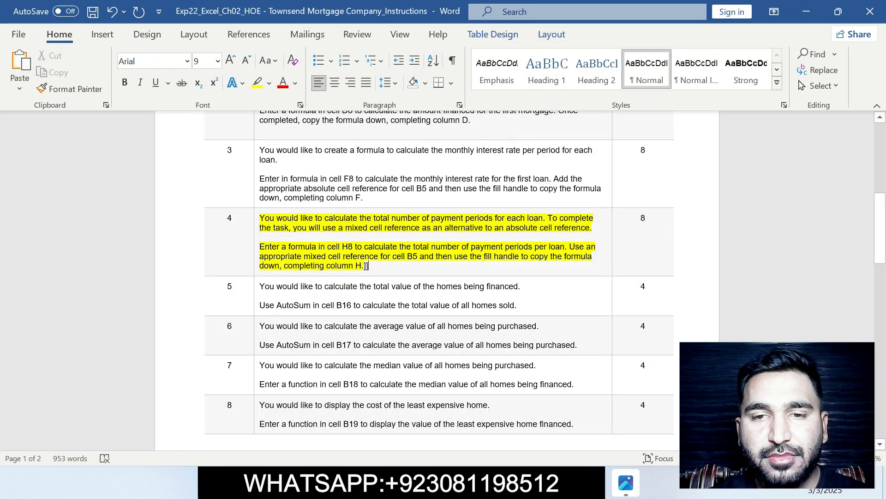
pyautogui.moveTo(484, 256); pyautogui.dragTo(524, 267)
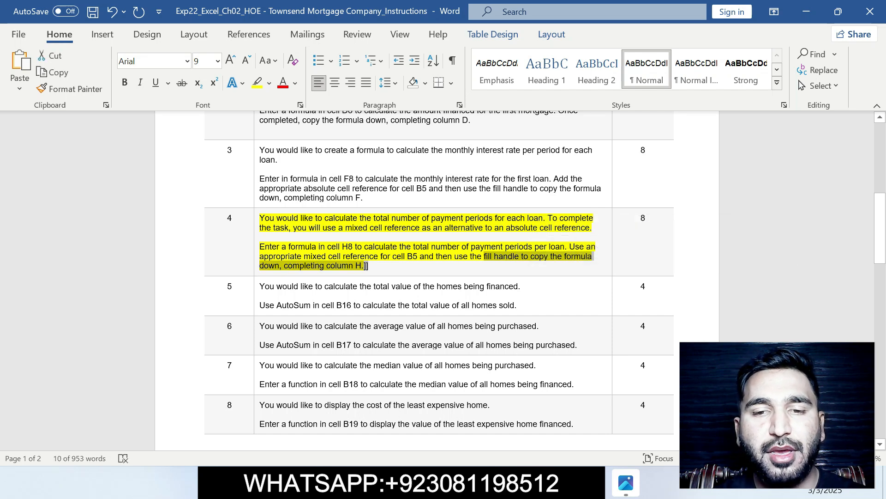
pyautogui.hotkey('alt', 'Tab')
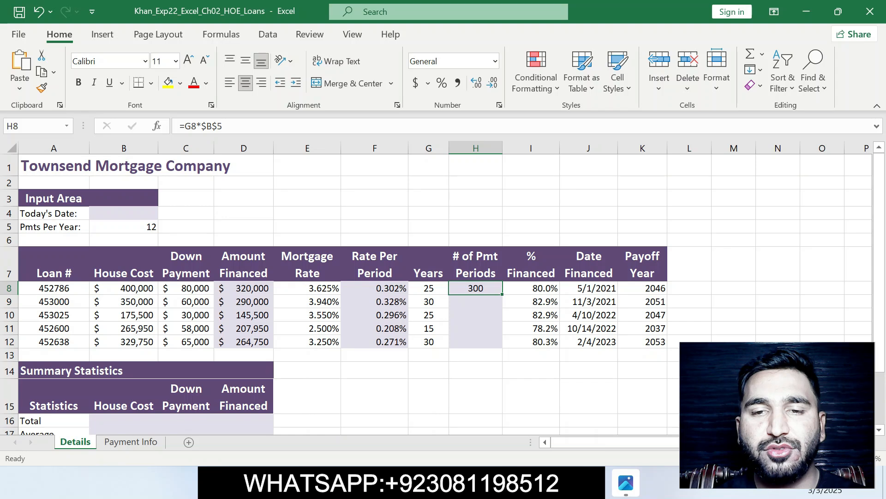
pyautogui.moveTo(502, 294); pyautogui.dragTo(489, 344)
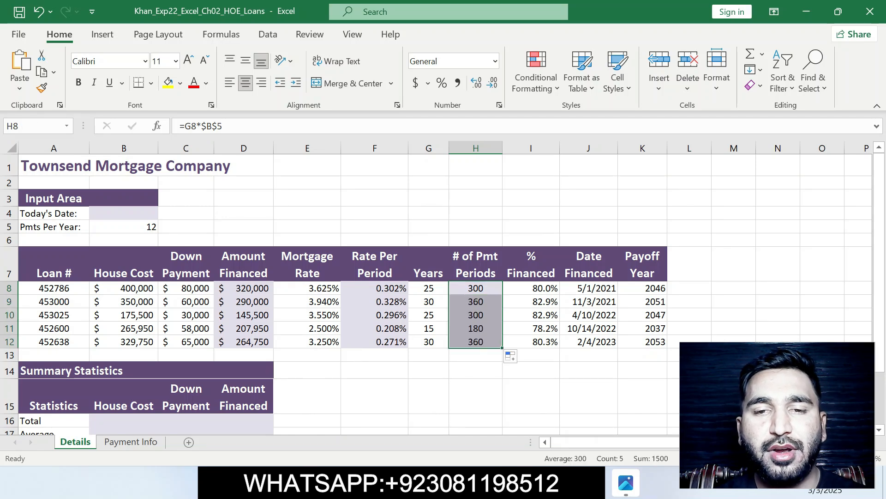
pyautogui.click(475, 288)
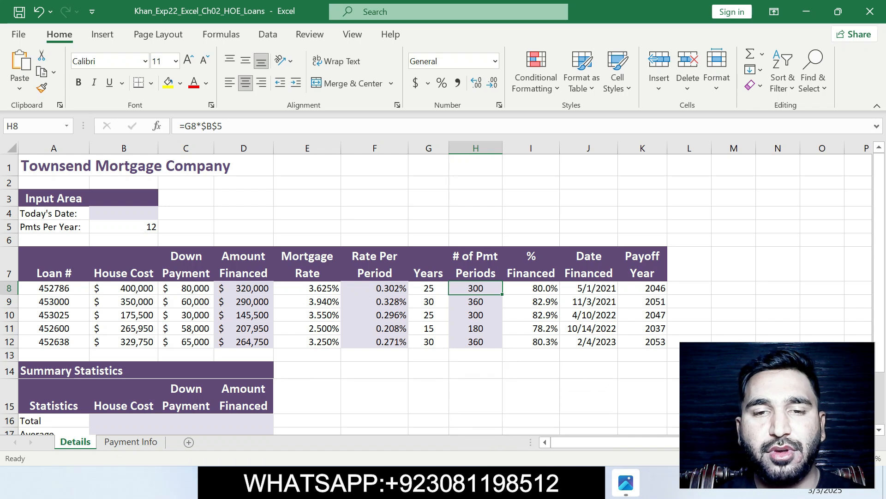
# Switch to Word, undo the step 4 edits and highlight, and highlight the step 5 instructions in yellow.
pyautogui.hotkey('alt', 'Tab')
pyautogui.hotkey('ctrl', 'z')
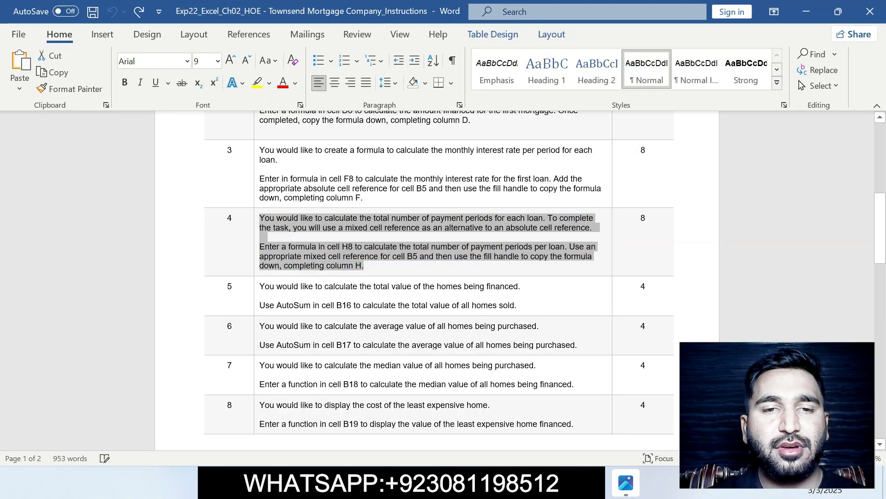
pyautogui.moveTo(880, 227)
pyautogui.mouseDown()
pyautogui.moveTo(879, 380)
pyautogui.moveTo(880, 243)
pyautogui.mouseUp()
pyautogui.moveTo(260, 217); pyautogui.dragTo(539, 235)
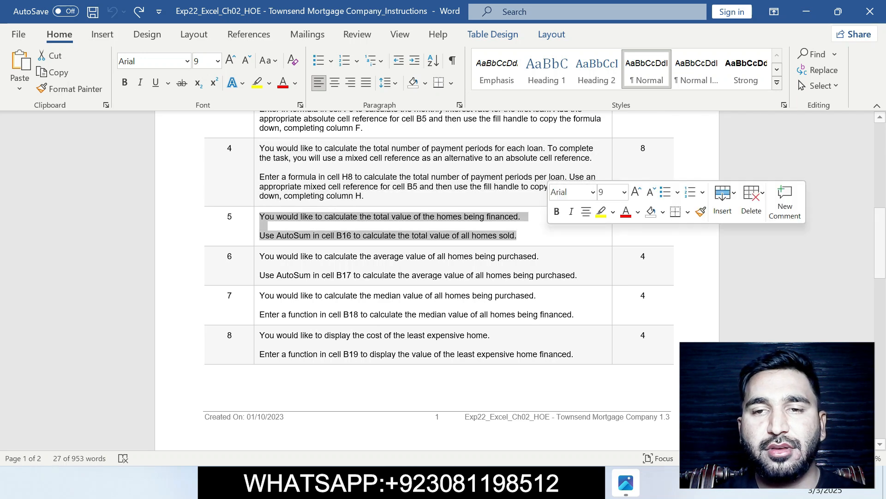
pyautogui.click(601, 211)
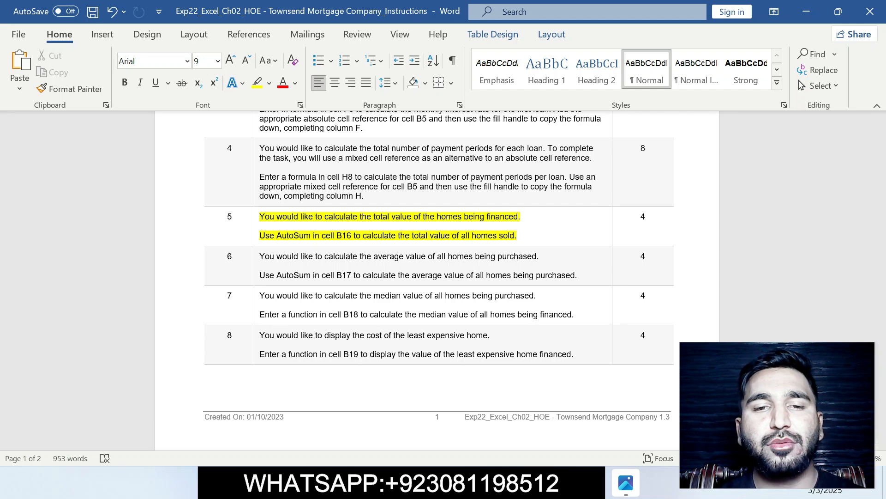
# Check the step 5 instructions in Word, return to Excel and select cell B16 for the house cost total.
pyautogui.click(566, 482)
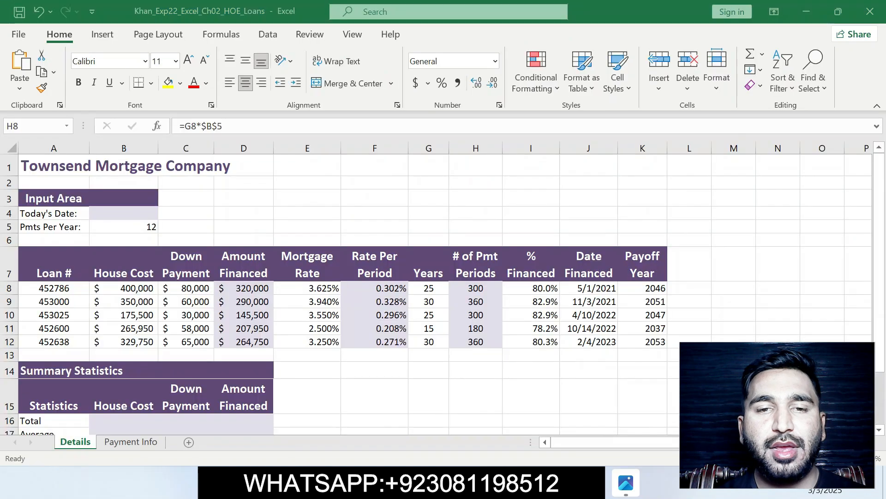
pyautogui.hotkey('alt', 'Tab')
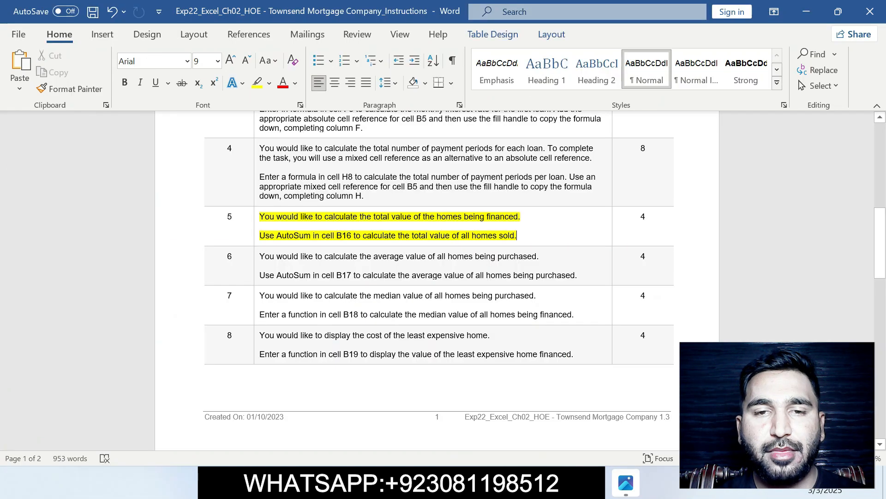
pyautogui.hotkey('alt', 'Tab')
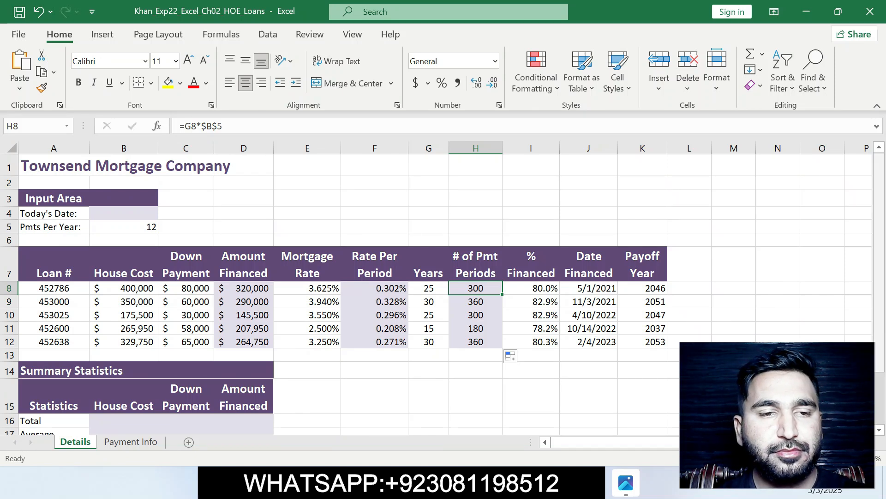
pyautogui.moveTo(879, 182); pyautogui.dragTo(879, 233)
pyautogui.click(123, 355)
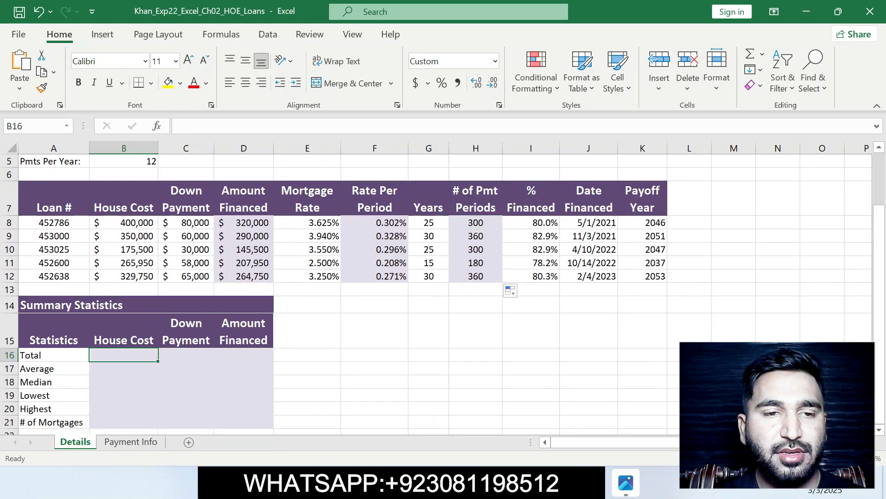
# Try to total the house costs in cell B16 with =SUM(B8:B150) and undo the entry.
pyautogui.write('=')
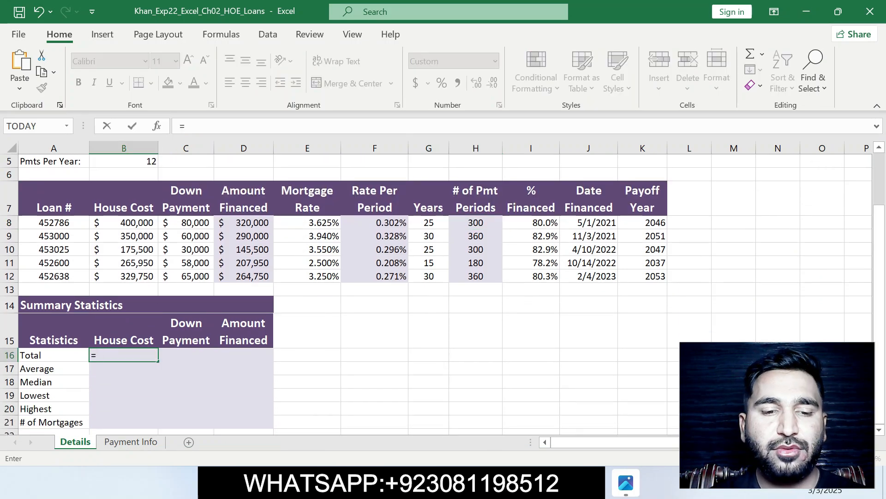
pyautogui.write('SUM')
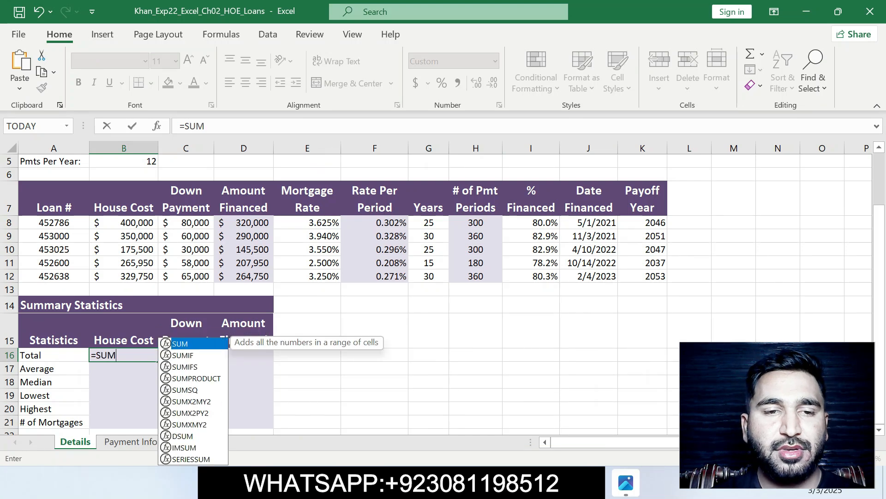
pyautogui.write('(')
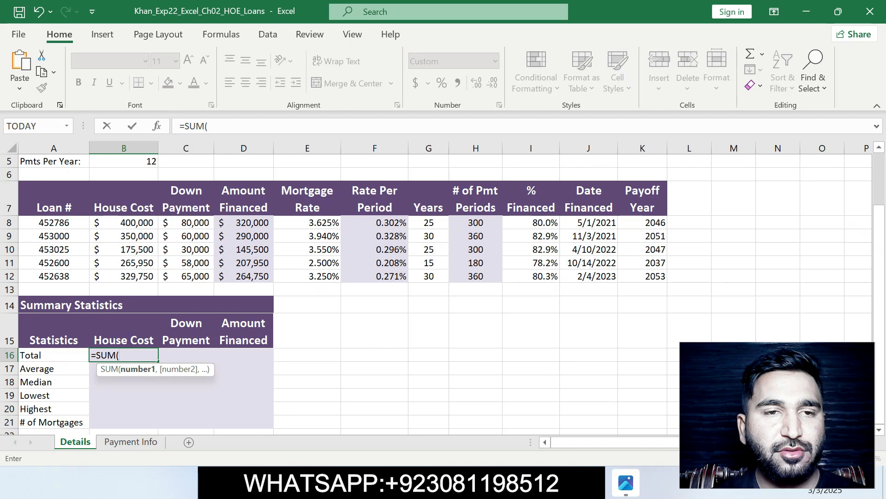
pyautogui.hotkey('alt', 'Tab')
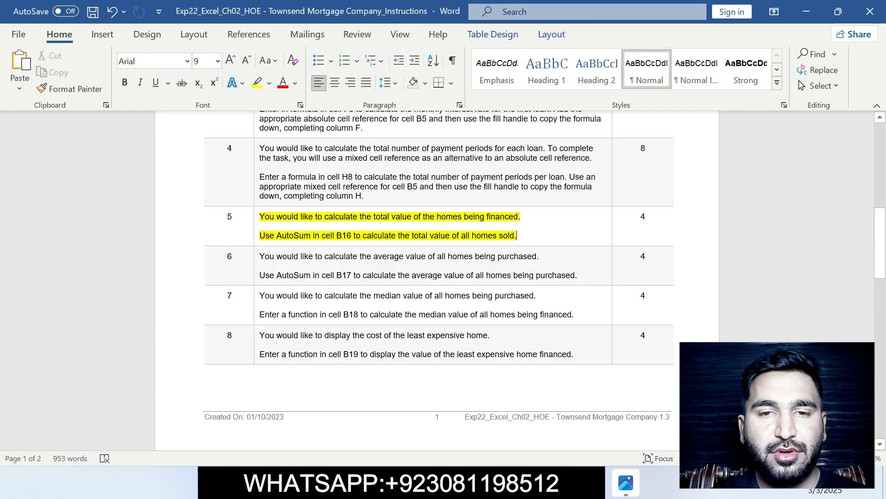
pyautogui.hotkey('alt', 'Tab')
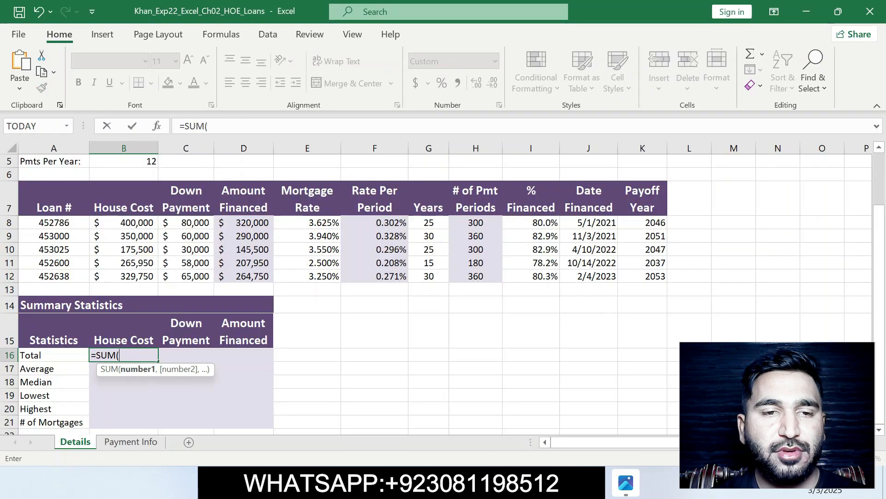
pyautogui.write('B8')
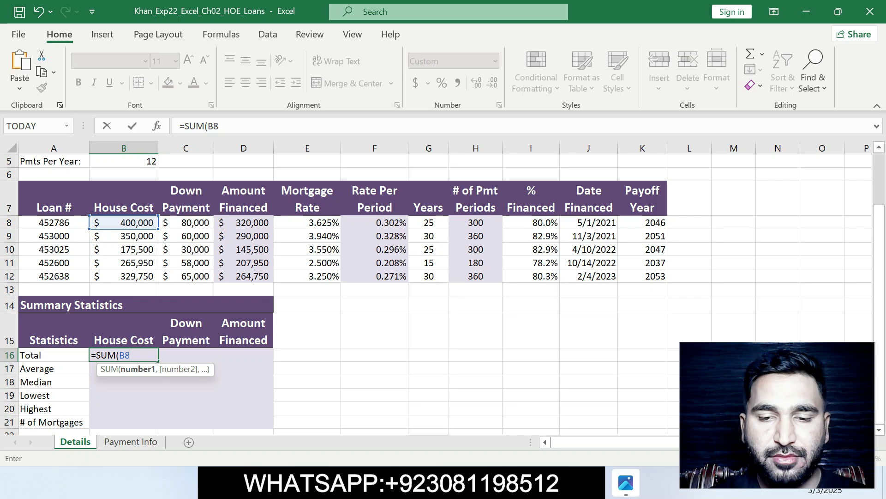
pyautogui.write(':B1')
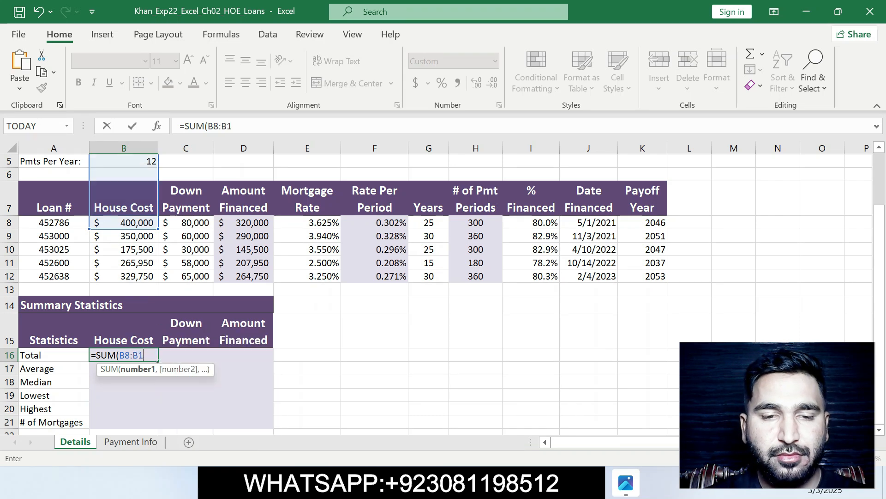
pyautogui.write('50')
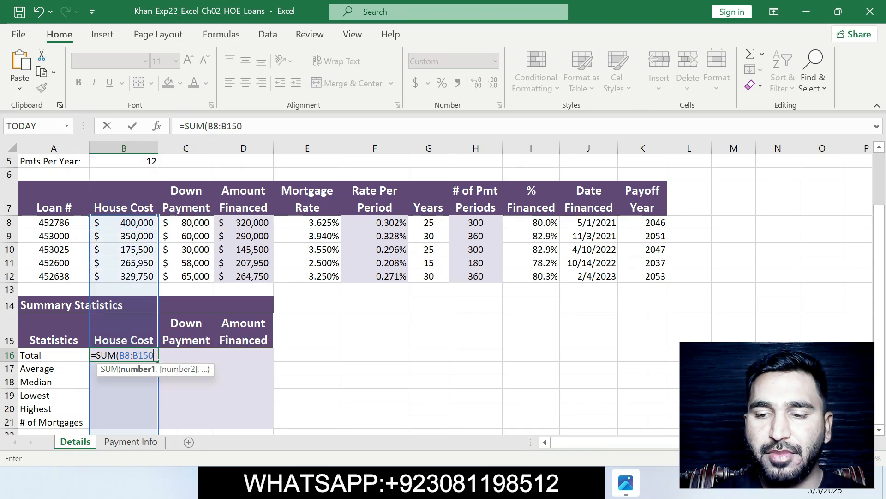
pyautogui.press('Return')
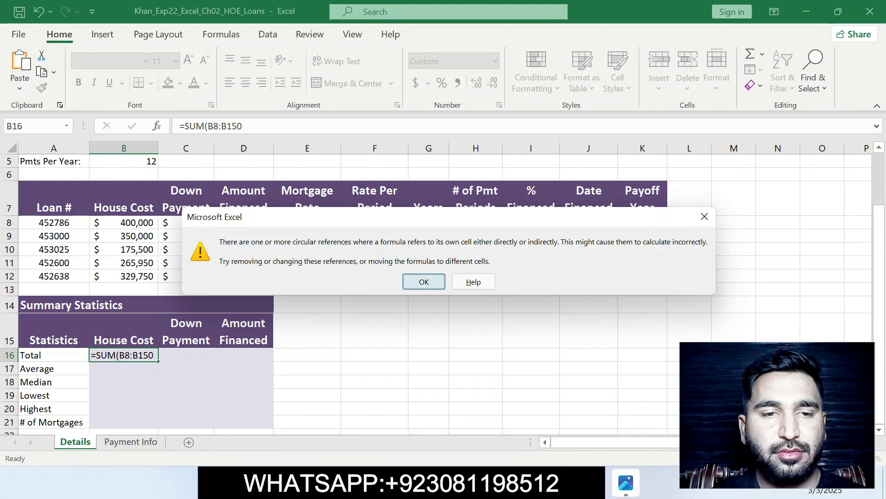
pyautogui.press('Return')
pyautogui.hotkey('ctrl', 'z')
pyautogui.hotkey('ctrl', 'z')
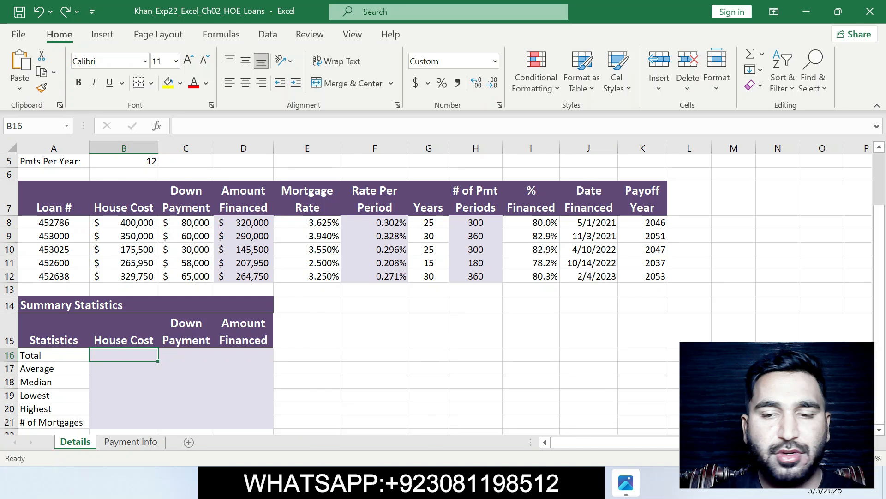
# Enter the formula =SUM(B8:B15) in cell B16 to calculate the total house cost.
pyautogui.write('=B')
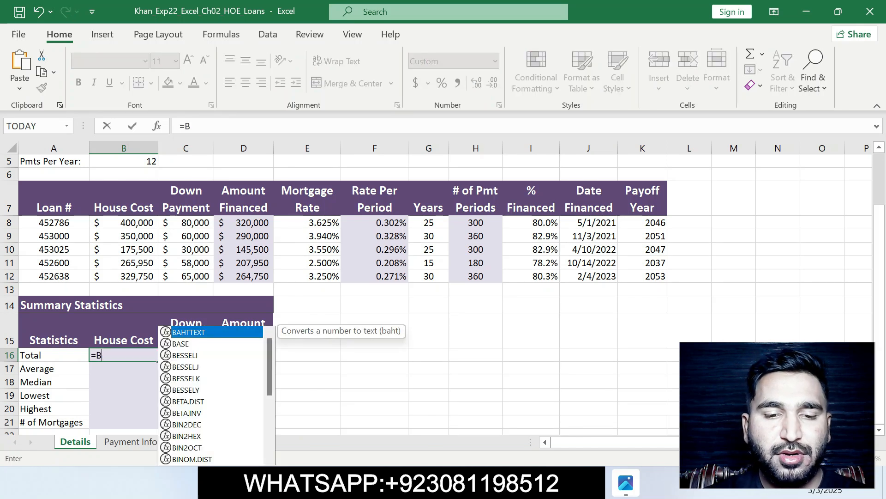
pyautogui.write('8:B')
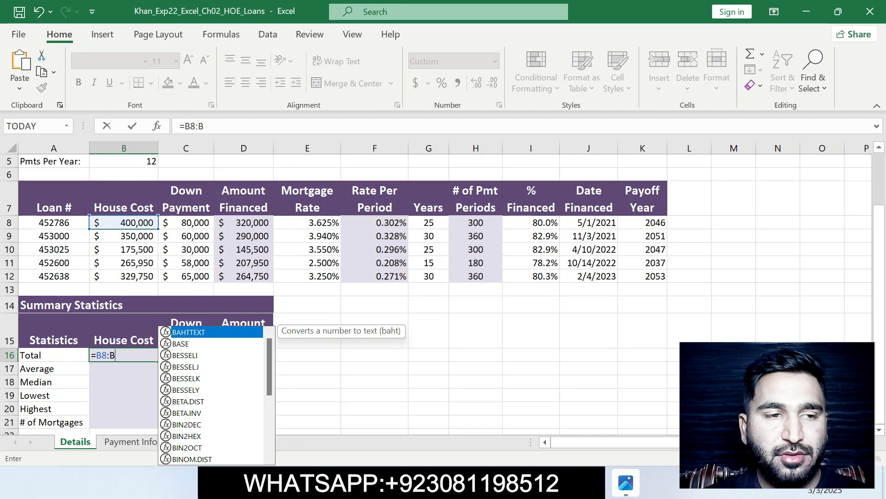
pyautogui.write('15')
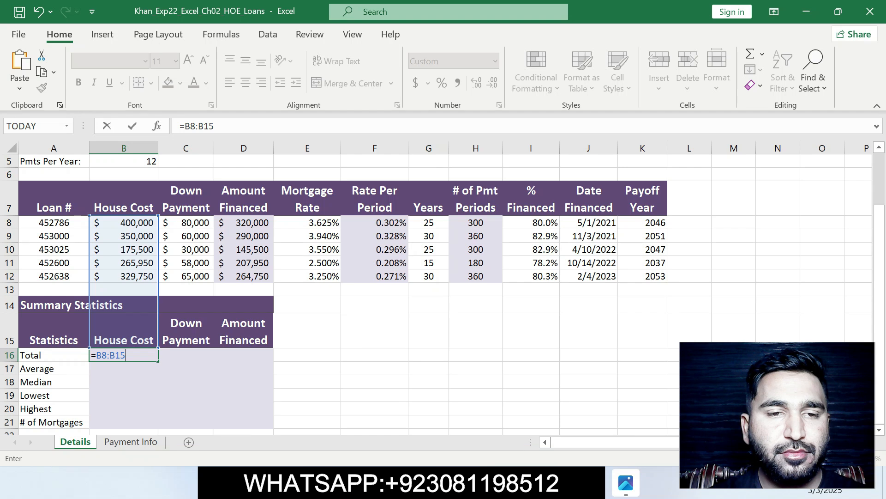
pyautogui.moveTo(215, 126); pyautogui.dragTo(179, 126)
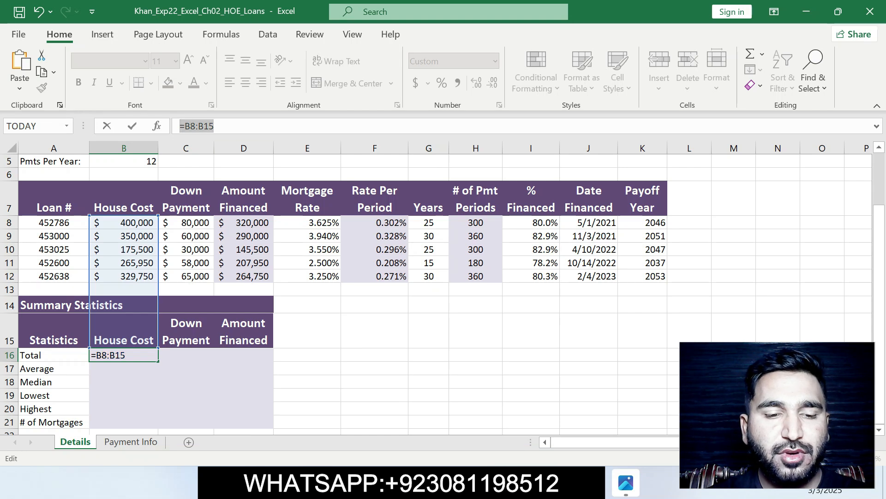
pyautogui.write('=')
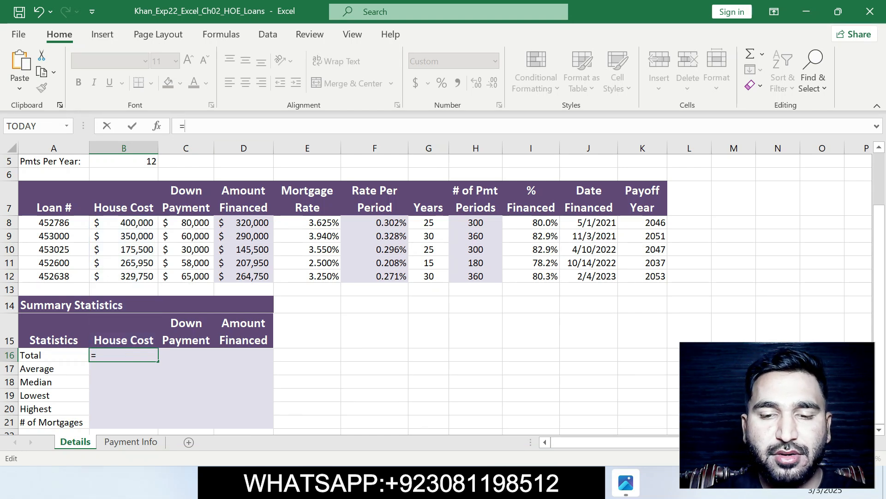
pyautogui.write('SUM')
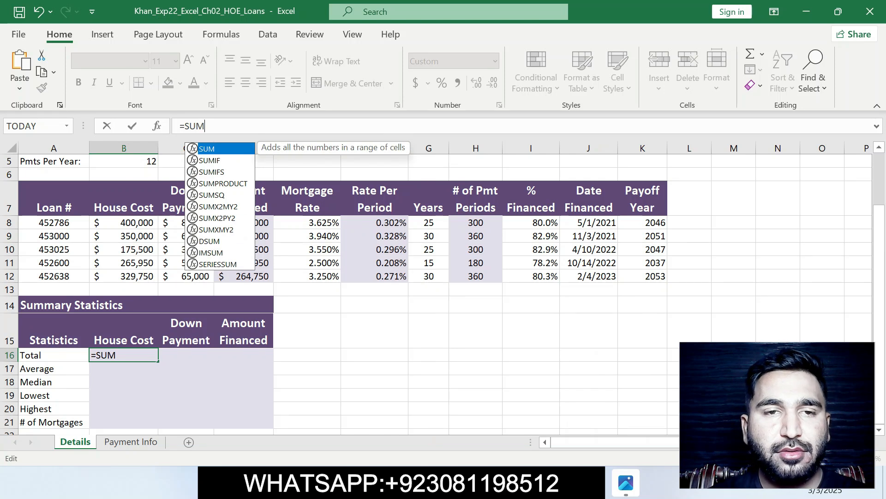
pyautogui.write('(B8')
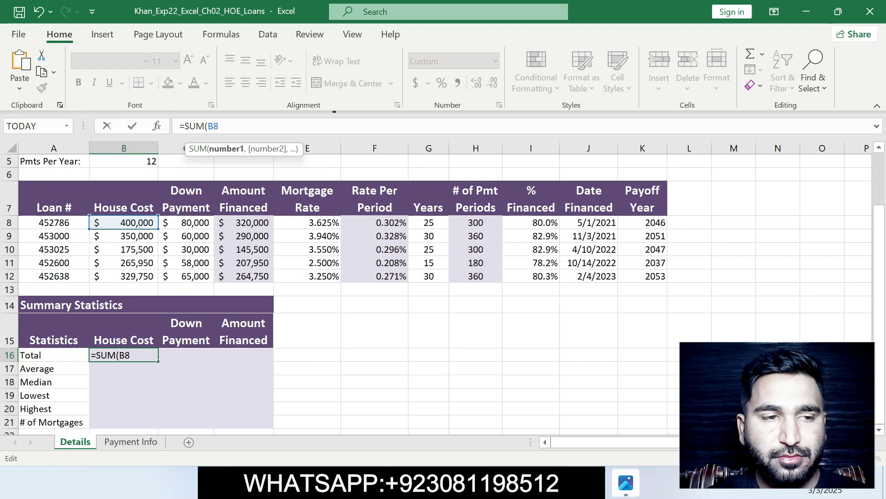
pyautogui.write(':B15')
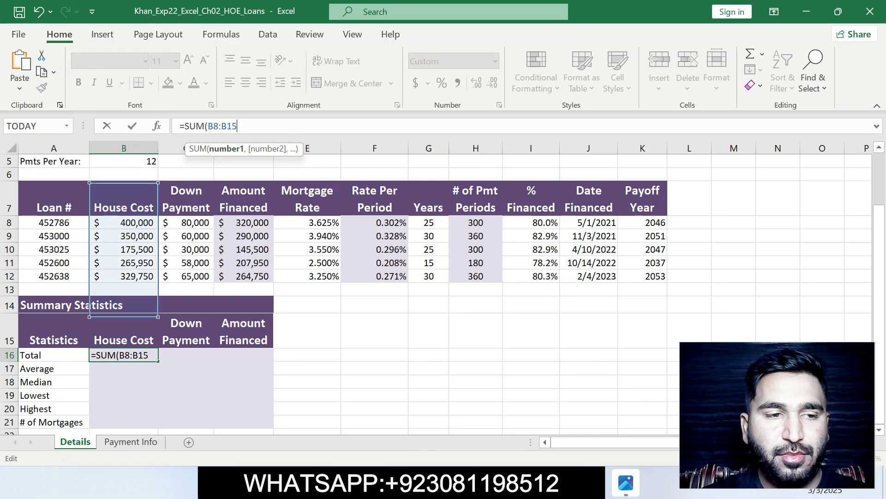
pyautogui.write(')')
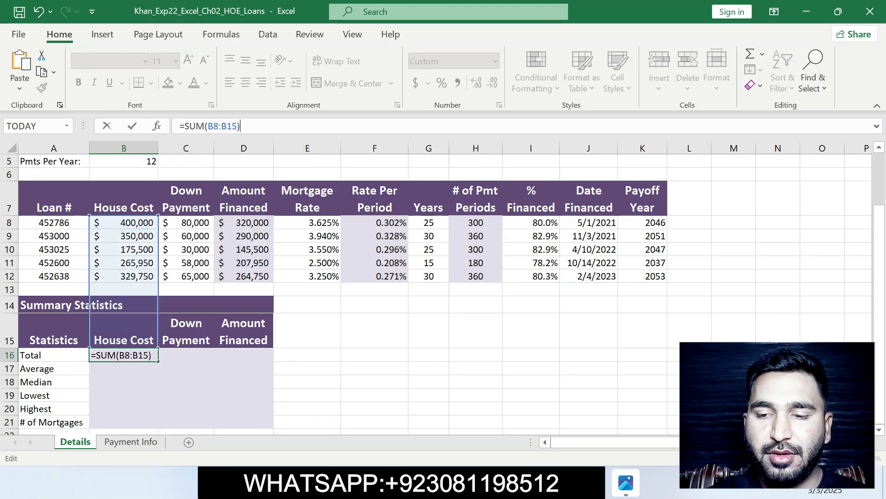
pyautogui.press('Return')
pyautogui.click(123, 355)
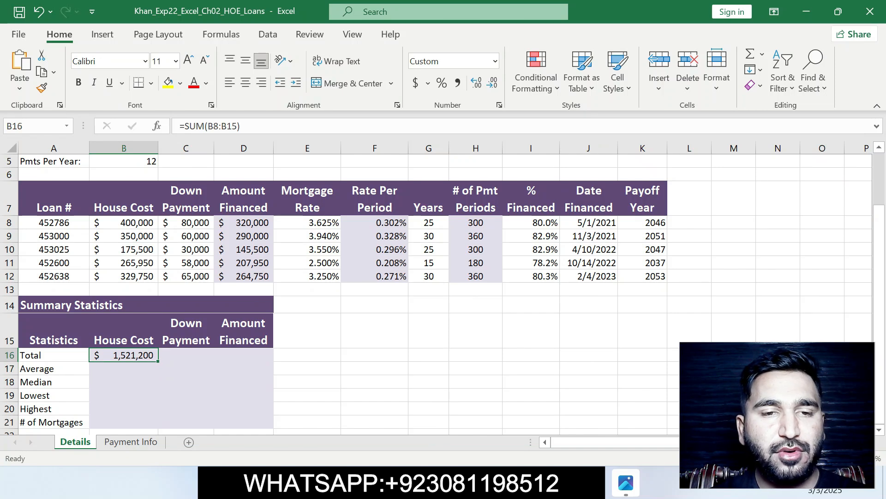
# Switch to Word, undo the step 5 highlight, and highlight the step 6 instructions in yellow.
pyautogui.hotkey('alt', 'Tab')
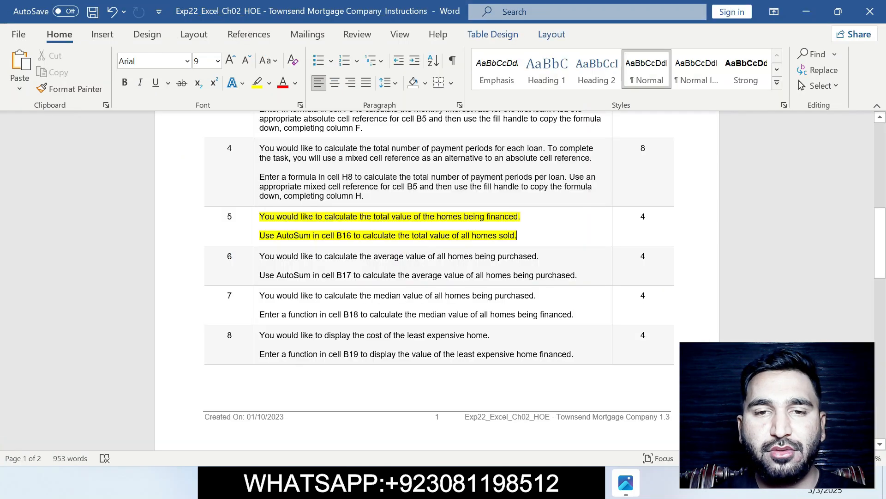
pyautogui.hotkey('ctrl', 'z')
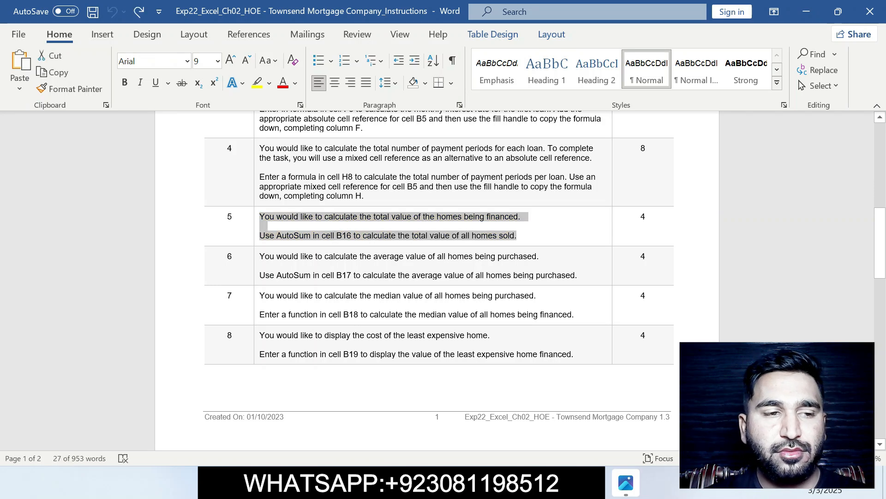
pyautogui.moveTo(259, 256); pyautogui.dragTo(578, 275)
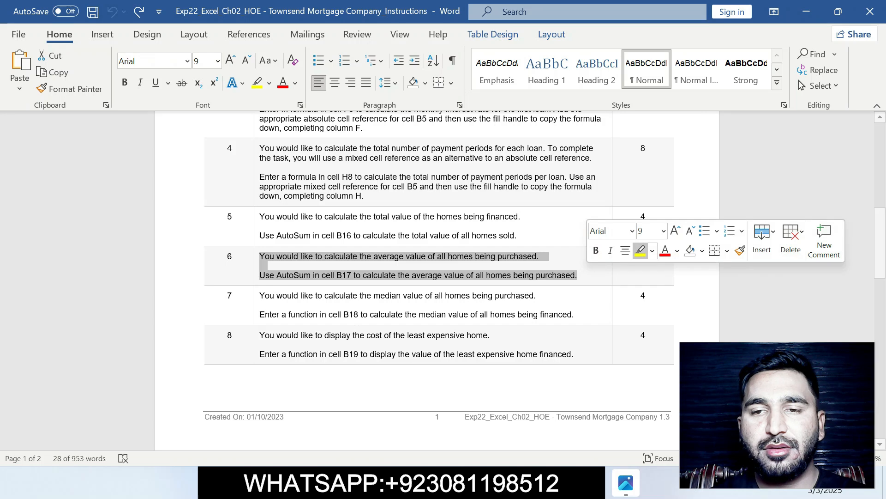
pyautogui.click(641, 250)
pyautogui.click(577, 275)
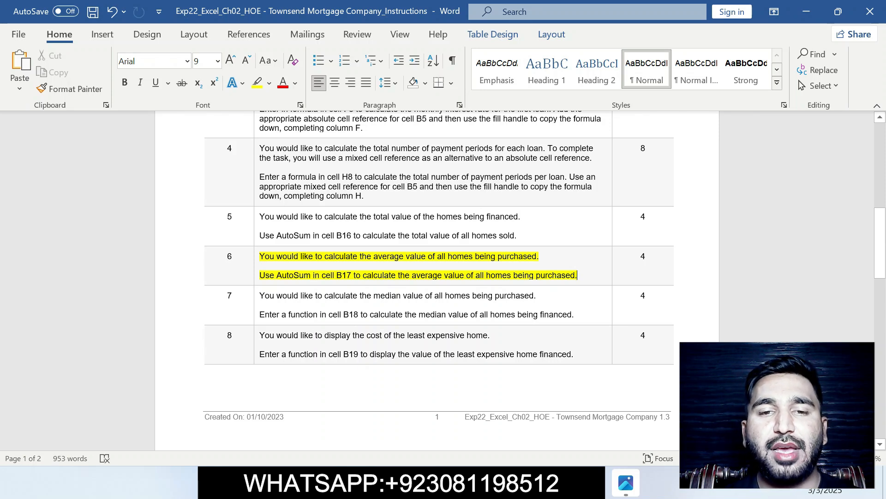
# Switch to Excel and enter the formula =AVERAGE(B8:B12) in cell B17 to calculate the average house cost.
pyautogui.hotkey('alt', 'Tab')
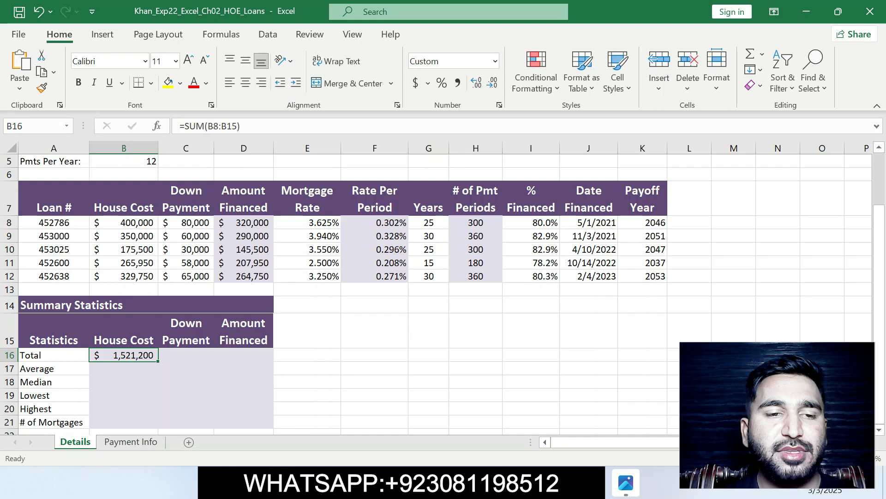
pyautogui.click(124, 369)
pyautogui.write('=')
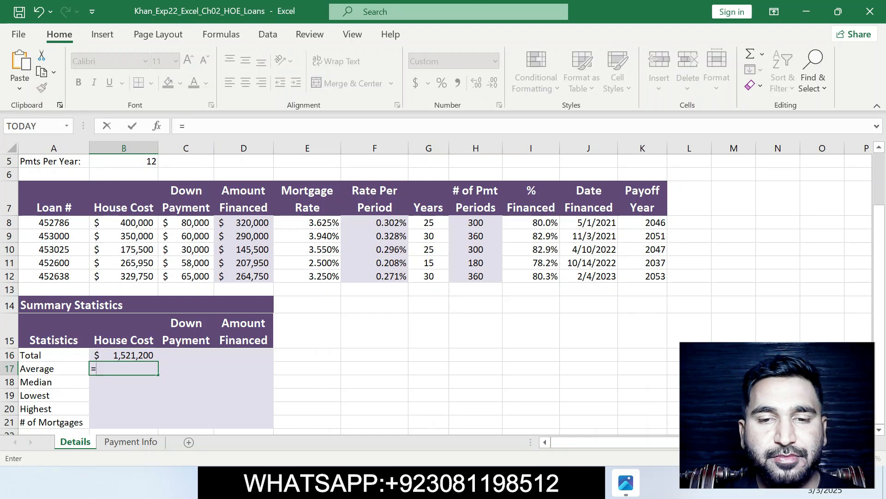
pyautogui.hotkey('alt', 'Tab')
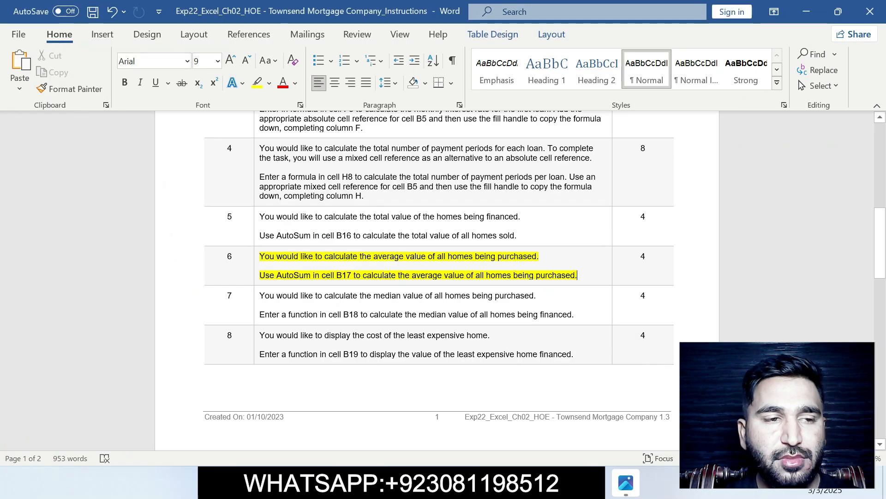
pyautogui.hotkey('alt', 'Tab')
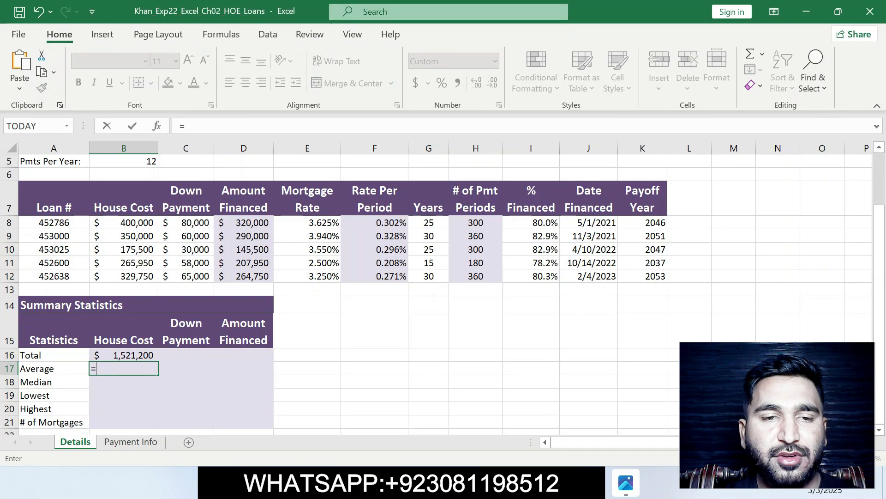
pyautogui.write('AV')
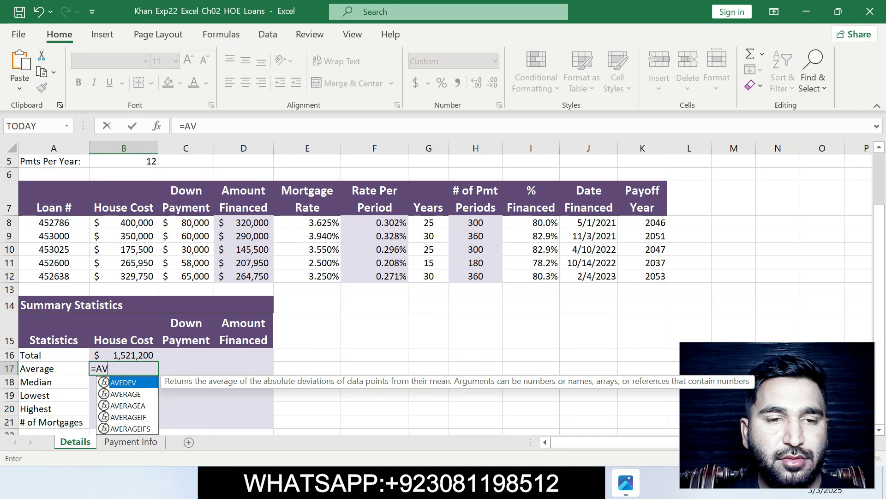
pyautogui.press('Down')
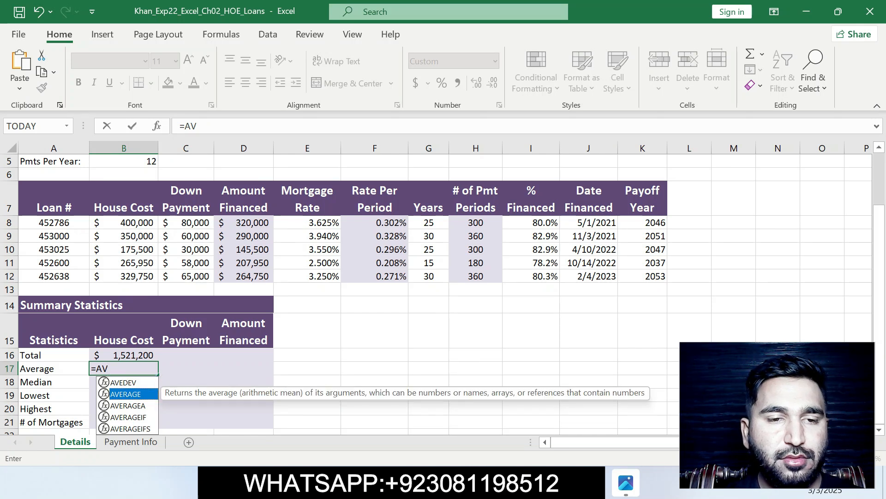
pyautogui.press('Tab')
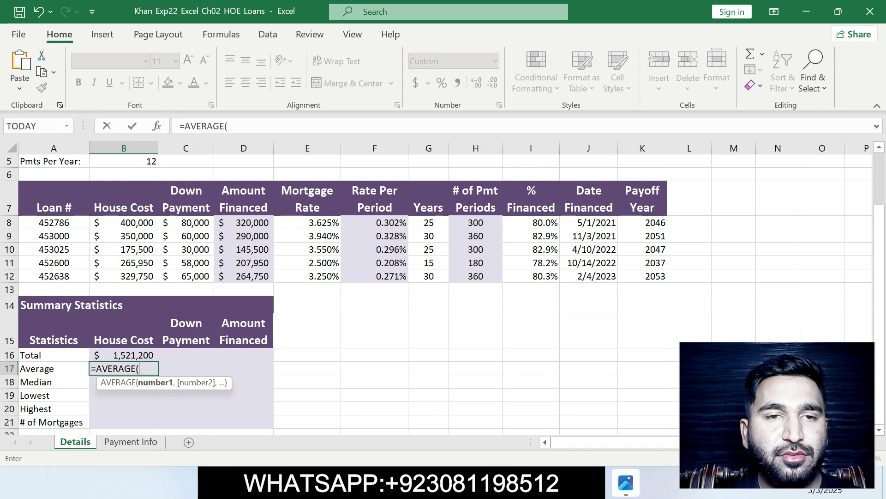
pyautogui.moveTo(123, 223); pyautogui.dragTo(139, 276)
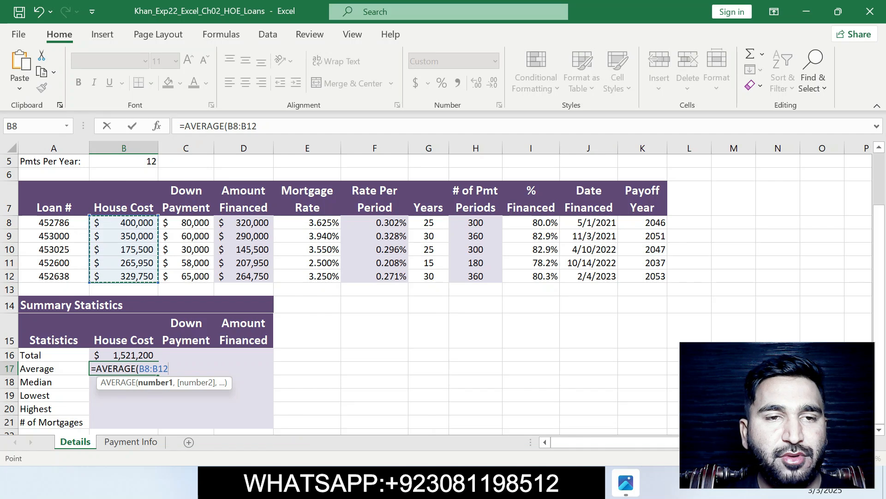
pyautogui.write(')')
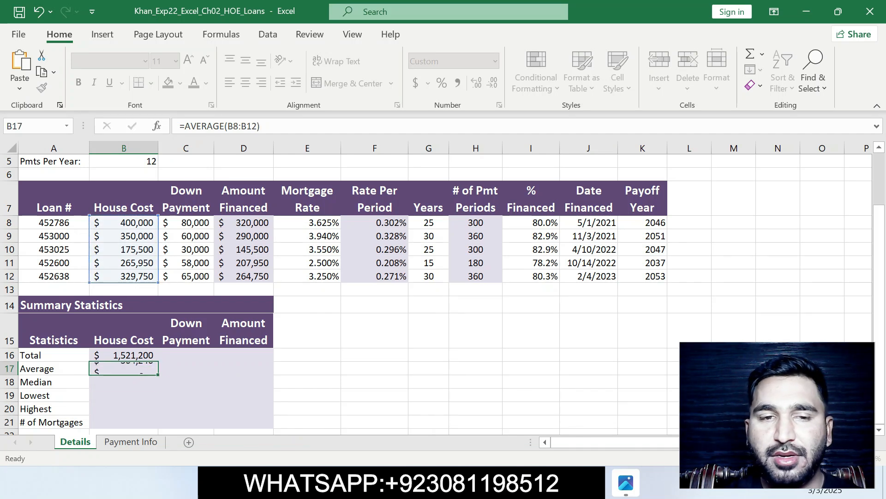
pyautogui.press('Return')
pyautogui.click(124, 369)
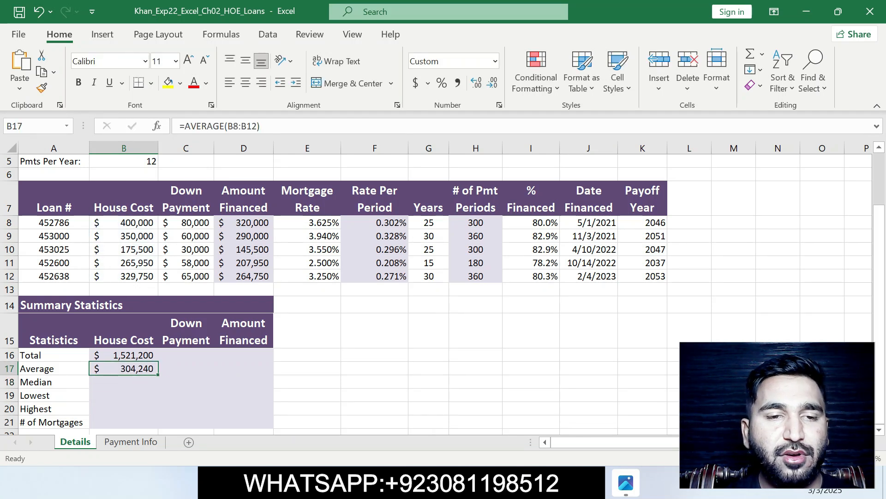
# Switch to Word, undo the step 6 highlight, and highlight the step 7 instructions in yellow.
pyautogui.hotkey('alt', 'Tab')
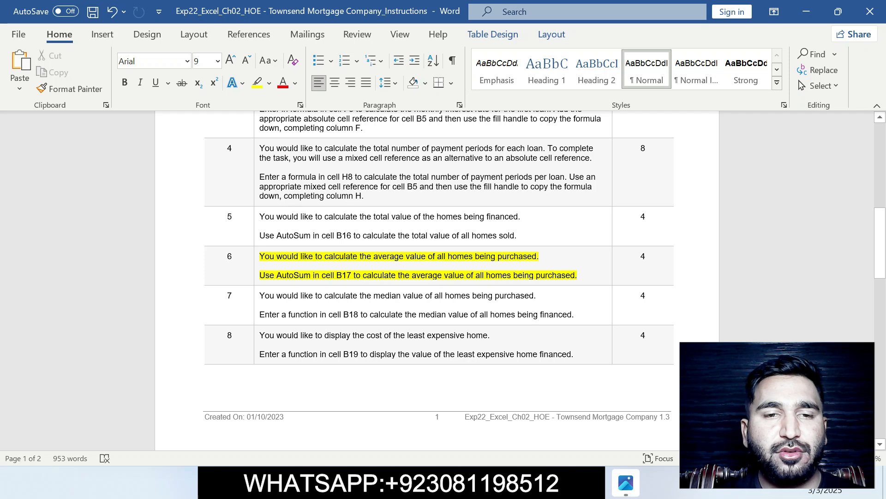
pyautogui.hotkey('ctrl', 'z')
pyautogui.moveTo(260, 296); pyautogui.dragTo(574, 314)
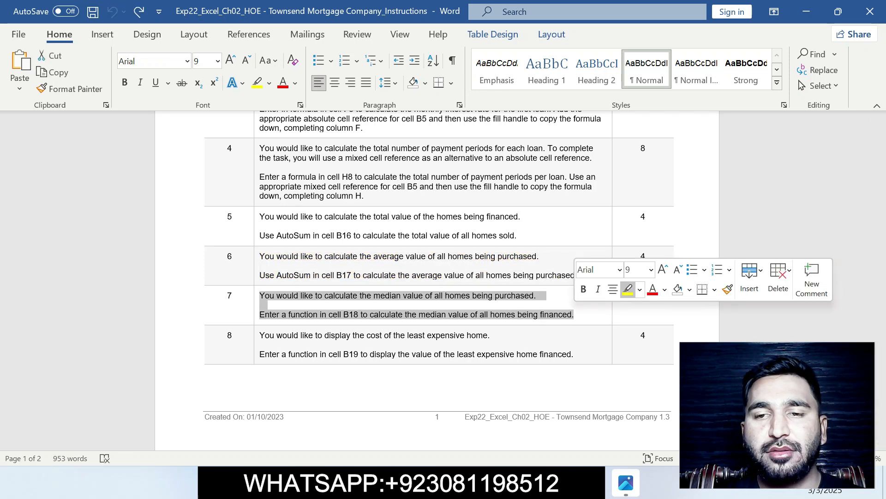
pyautogui.click(628, 290)
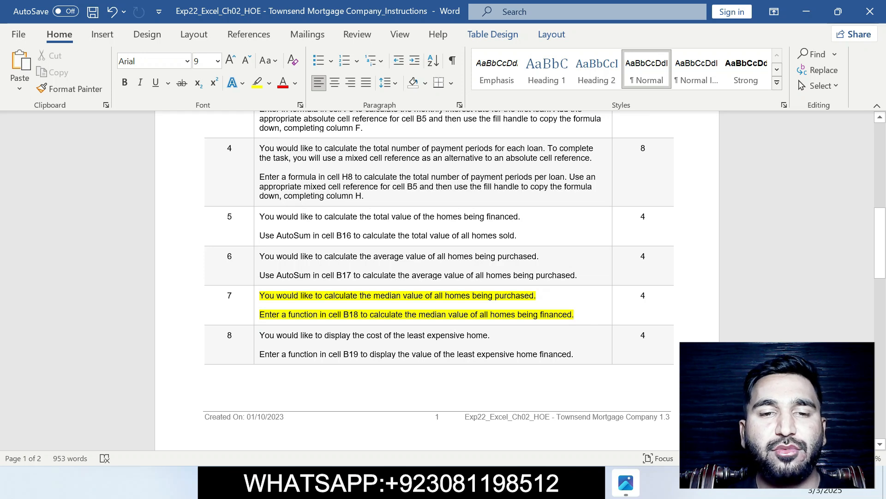
# Return to Excel and enter the formula =MEDIAN(B8:B12) in cell B18 to calculate the median house cost.
pyautogui.hotkey('alt', 'Tab')
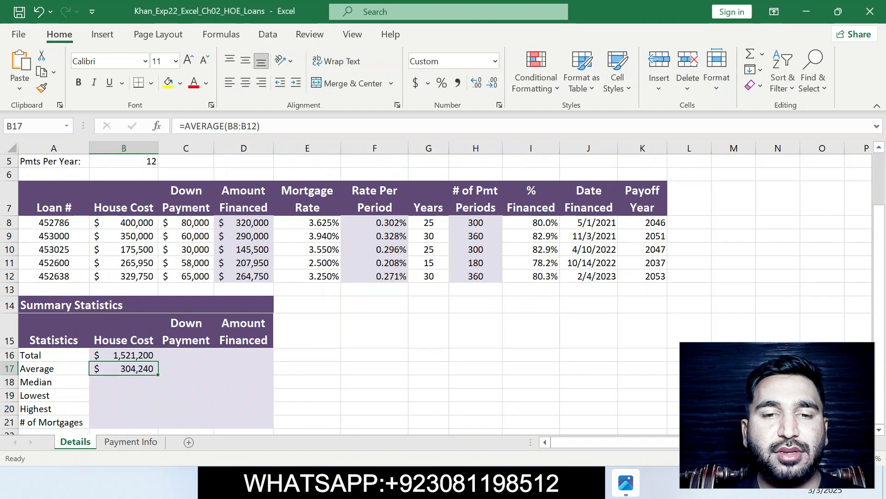
pyautogui.click(123, 381)
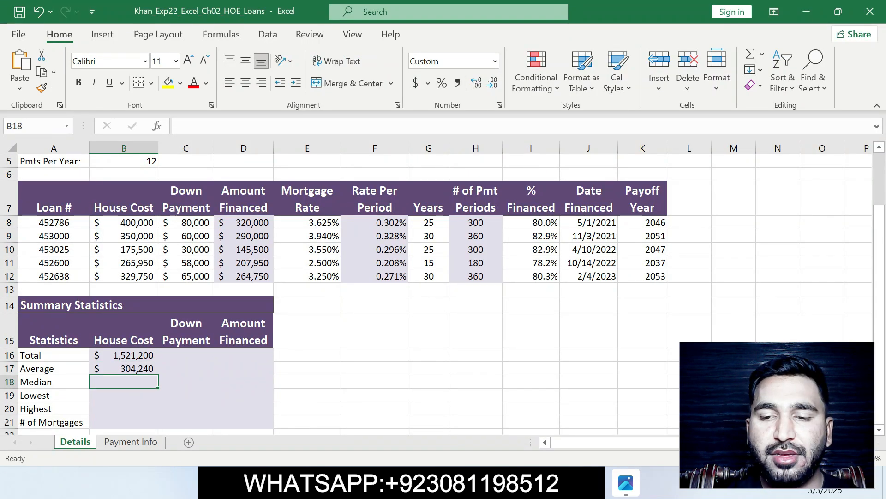
pyautogui.write('=')
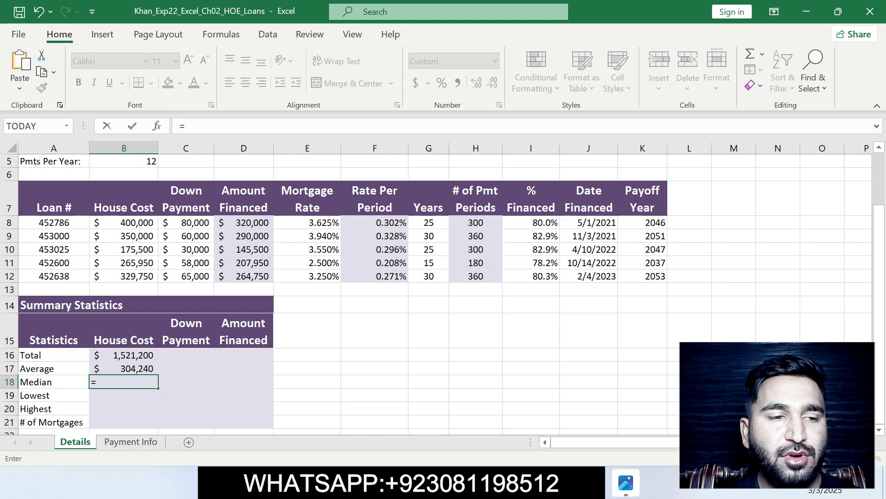
pyautogui.write('MED')
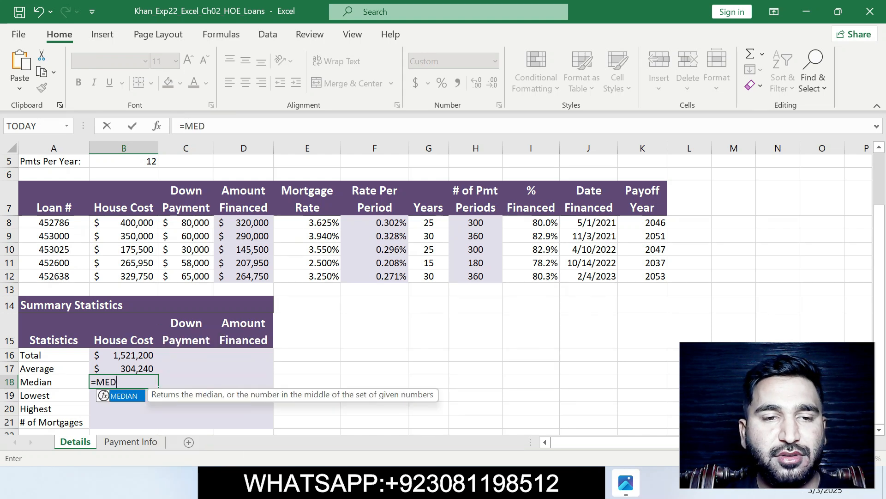
pyautogui.press('Tab')
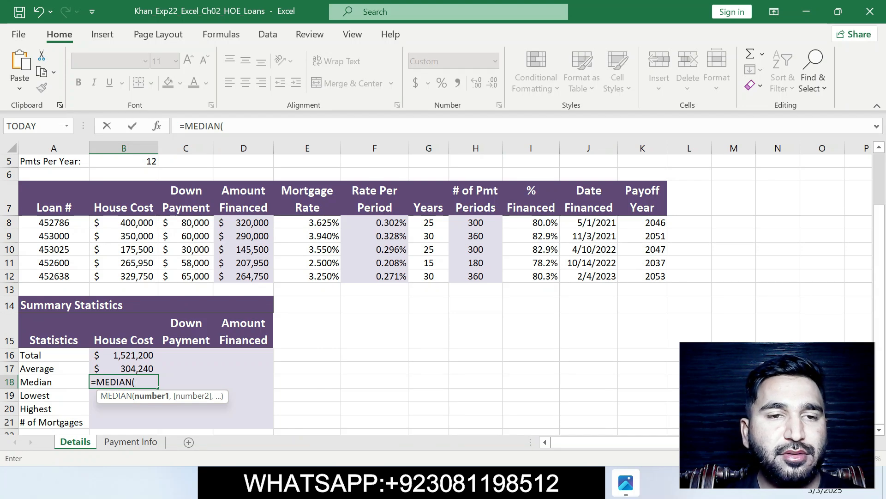
pyautogui.moveTo(124, 222); pyautogui.dragTo(138, 276)
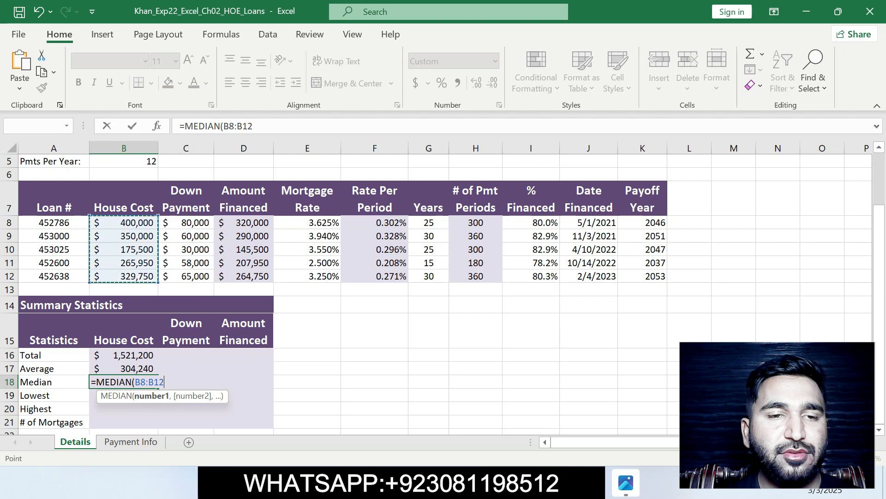
pyautogui.write(')')
pyautogui.press('Return')
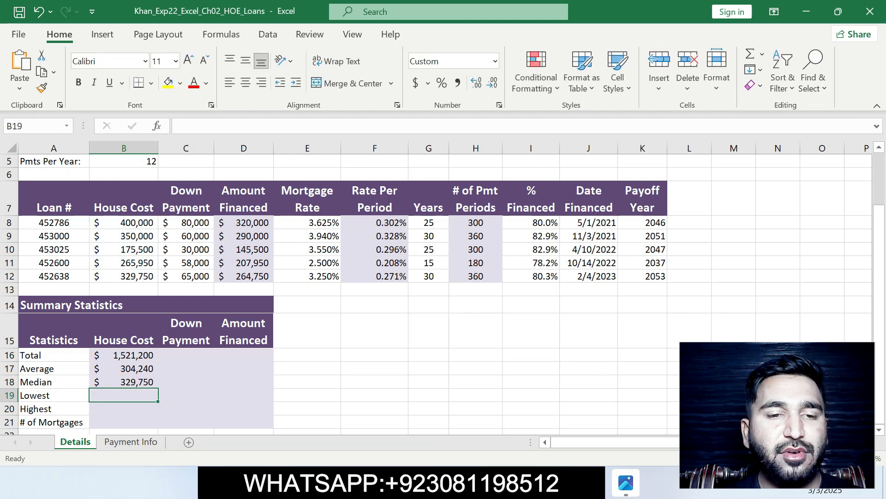
pyautogui.click(124, 382)
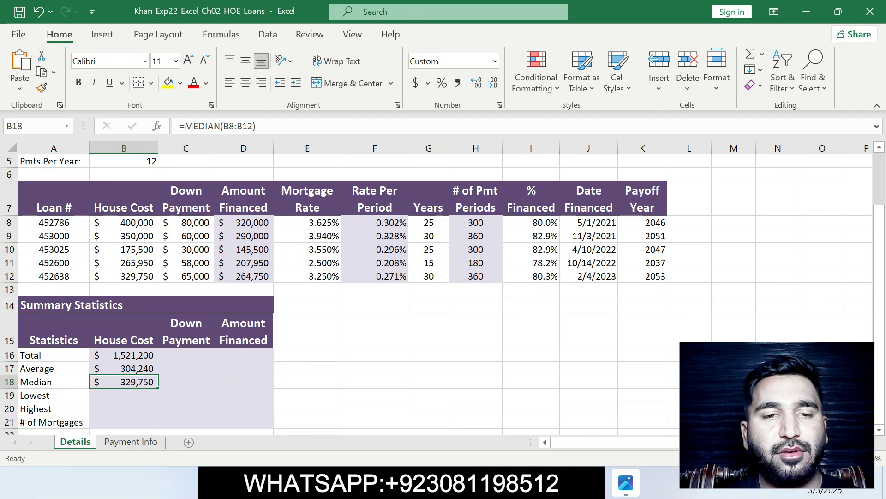
# Switch to Word, undo the step 7 highlight, and highlight the step 8 instructions in yellow.
pyautogui.hotkey('alt', 'Tab')
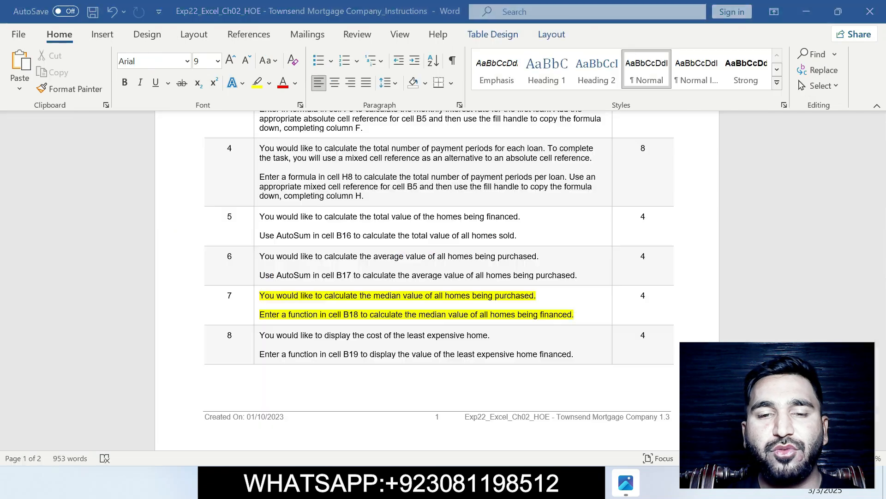
pyautogui.hotkey('ctrl', 'z')
pyautogui.doubleClick(438, 354)
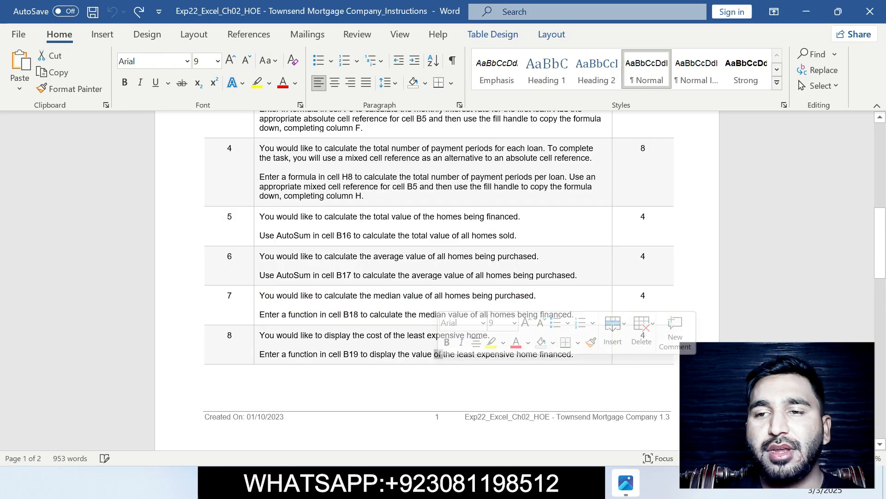
pyautogui.moveTo(880, 244); pyautogui.dragTo(879, 269)
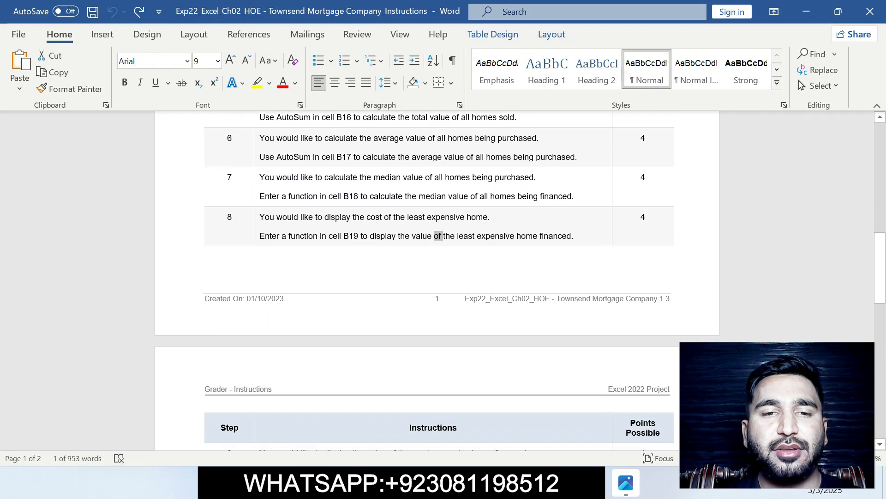
pyautogui.moveTo(260, 218); pyautogui.dragTo(265, 226)
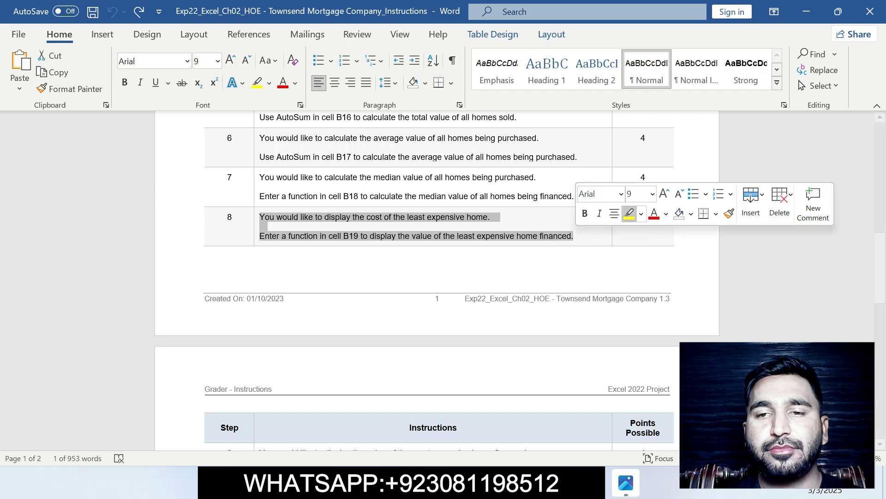
pyautogui.click(633, 212)
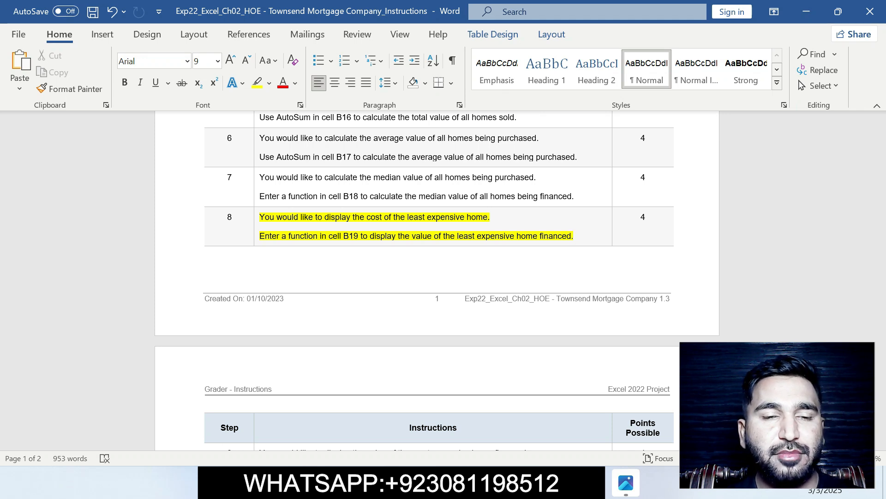
# Return to Excel and enter the formula =MIN(B8:B12) in cell B19 to find the lowest house cost.
pyautogui.hotkey('alt', 'Tab')
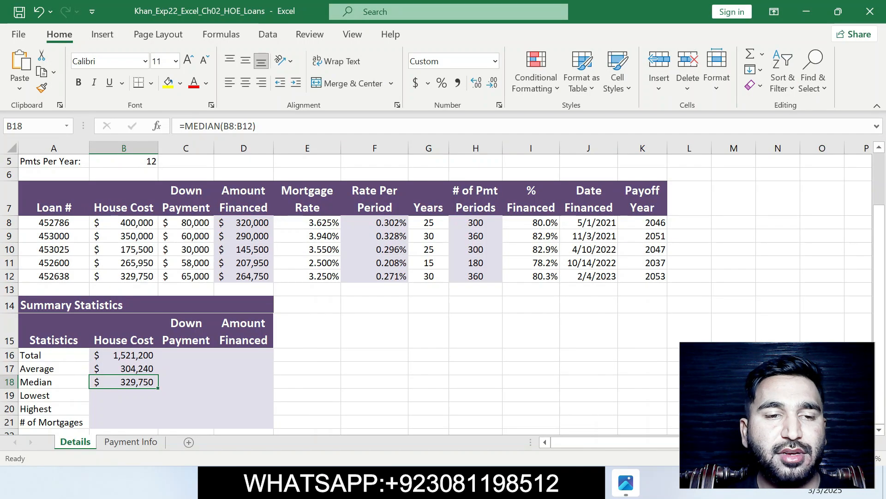
pyautogui.click(124, 395)
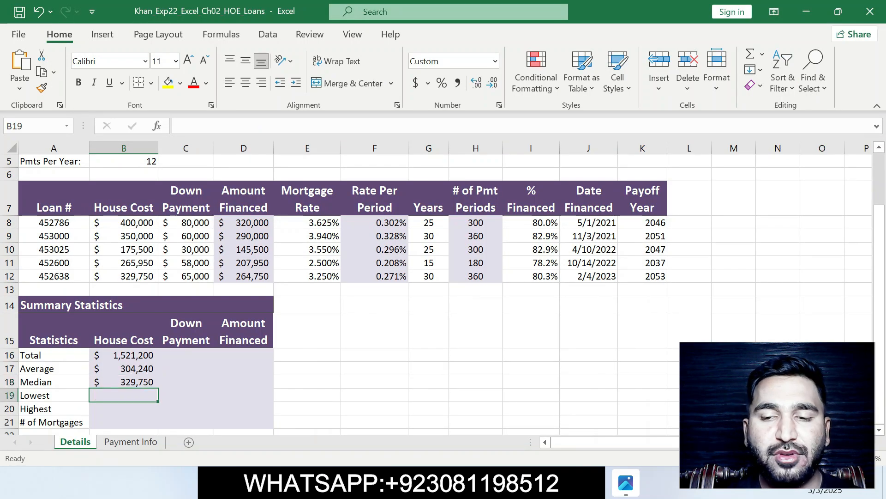
pyautogui.write('=')
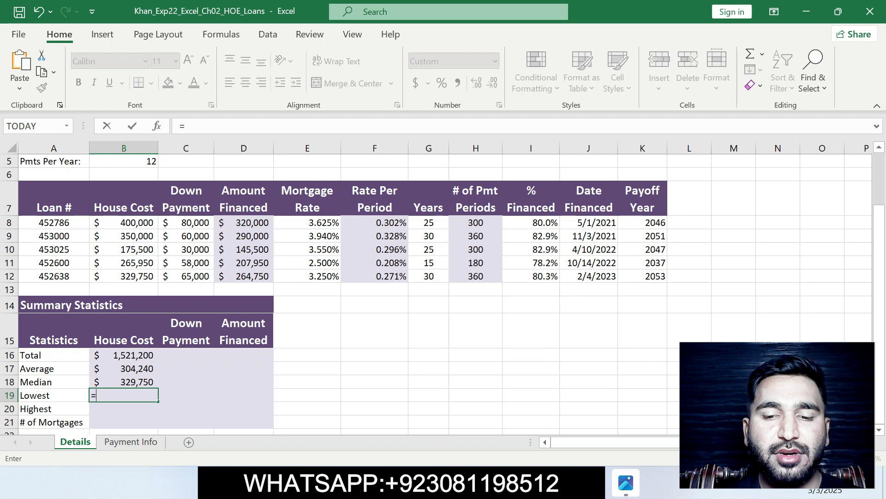
pyautogui.write('MIN')
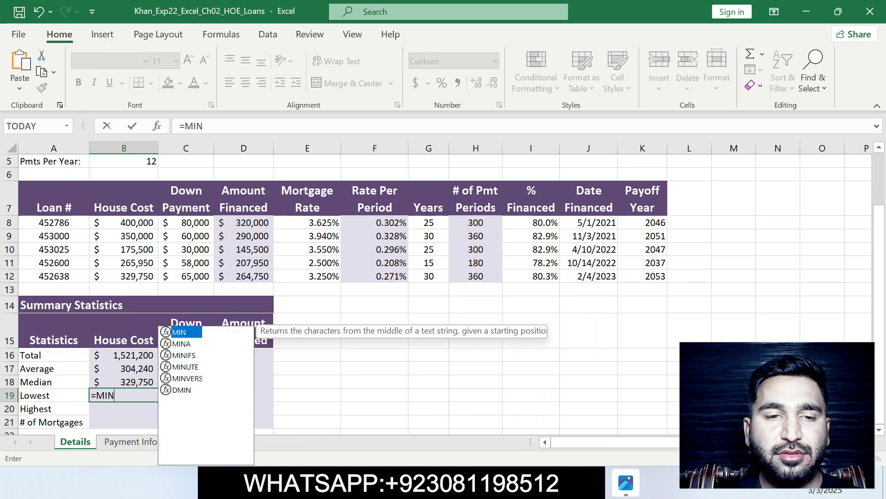
pyautogui.write('(')
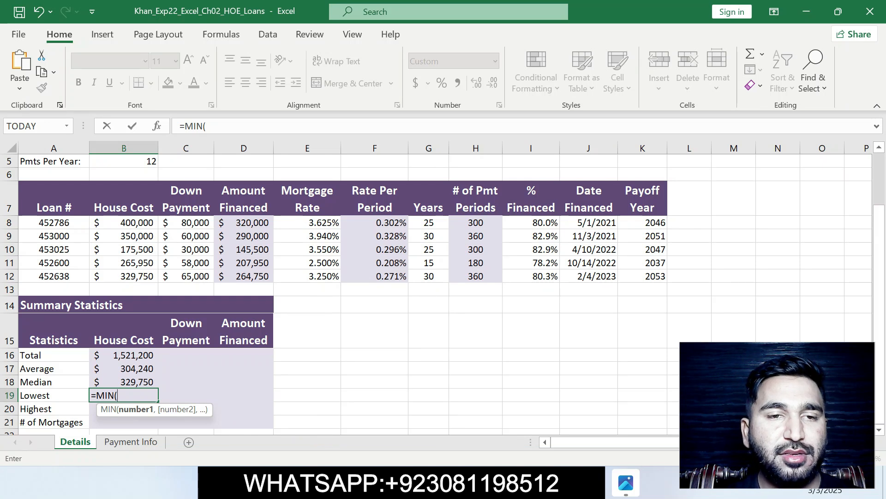
pyautogui.moveTo(134, 223); pyautogui.dragTo(138, 276)
pyautogui.write(')')
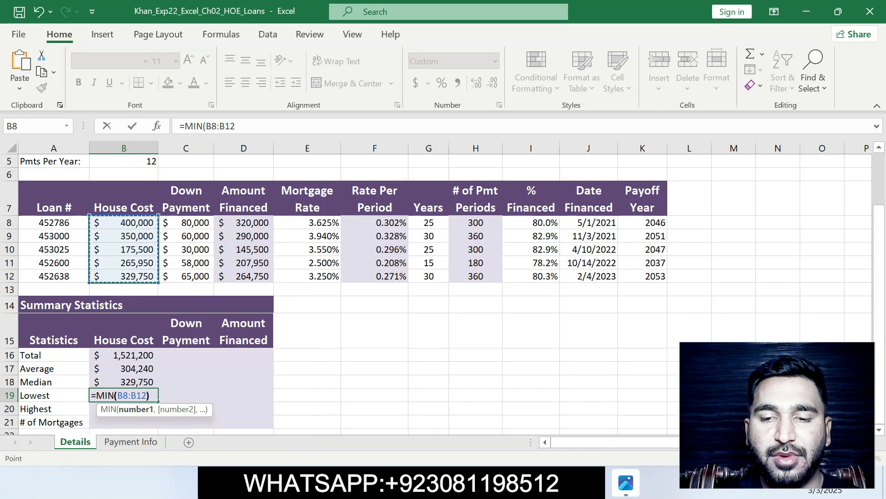
pyautogui.press('Return')
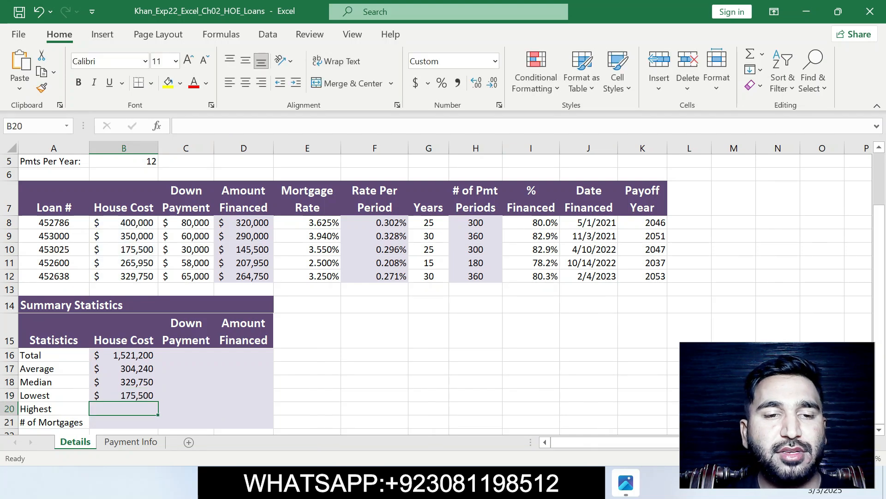
pyautogui.press('Up')
# Switch to Word and highlight the step 9 instructions in yellow.
pyautogui.hotkey('alt', 'Tab')
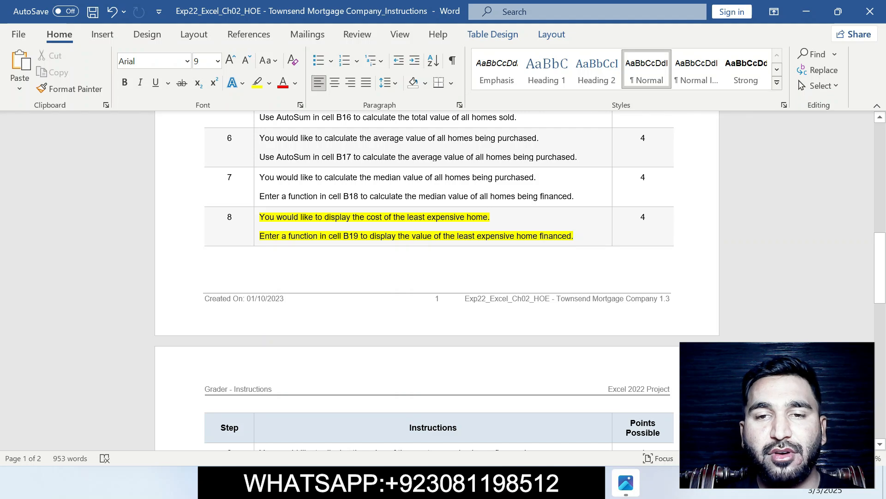
pyautogui.moveTo(879, 259); pyautogui.dragTo(880, 319)
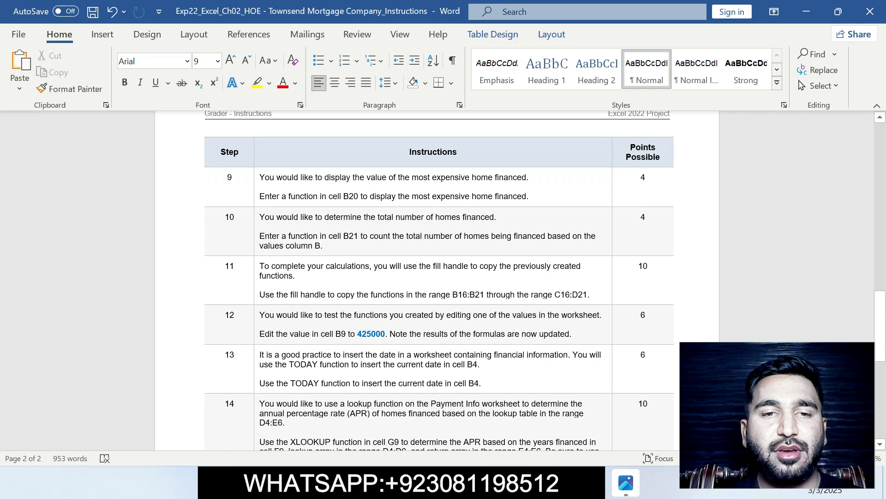
pyautogui.moveTo(259, 177); pyautogui.dragTo(529, 196)
pyautogui.click(583, 171)
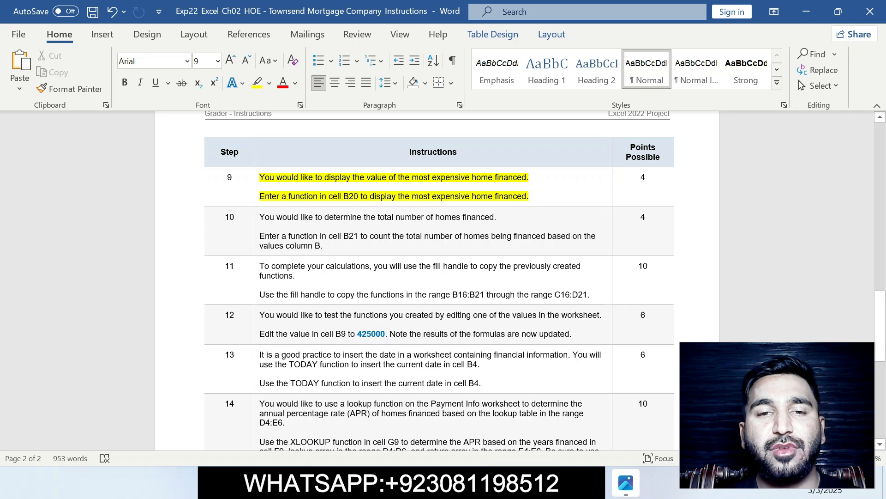
# Return to Excel and enter the formula =MAX(B8:B12) in cell B20 to find the highest house cost.
pyautogui.hotkey('alt', 'Tab')
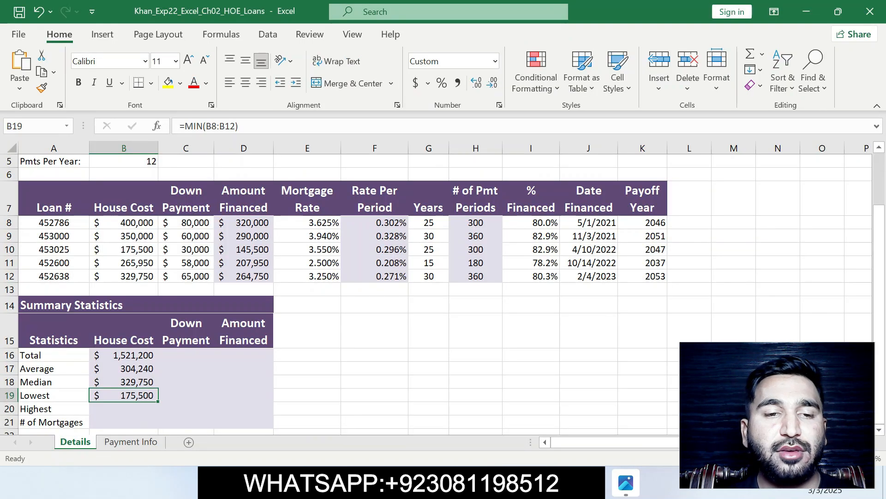
pyautogui.click(124, 409)
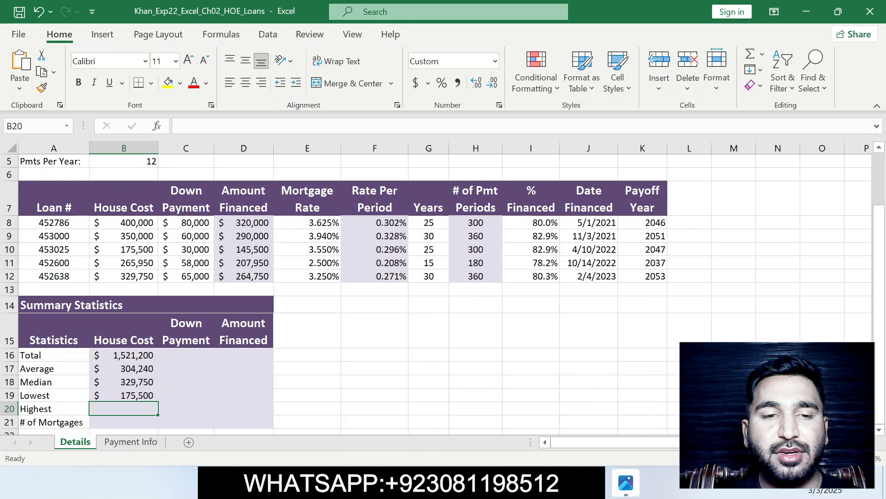
pyautogui.write('=MAX')
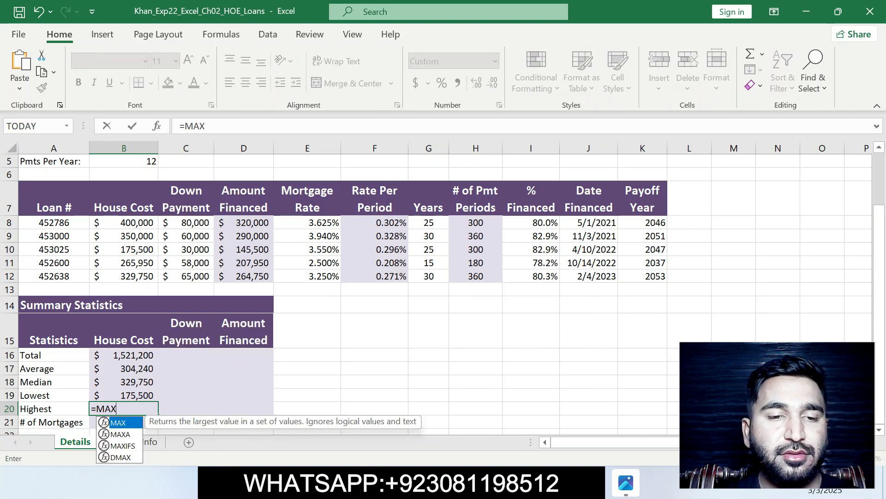
pyautogui.write('(')
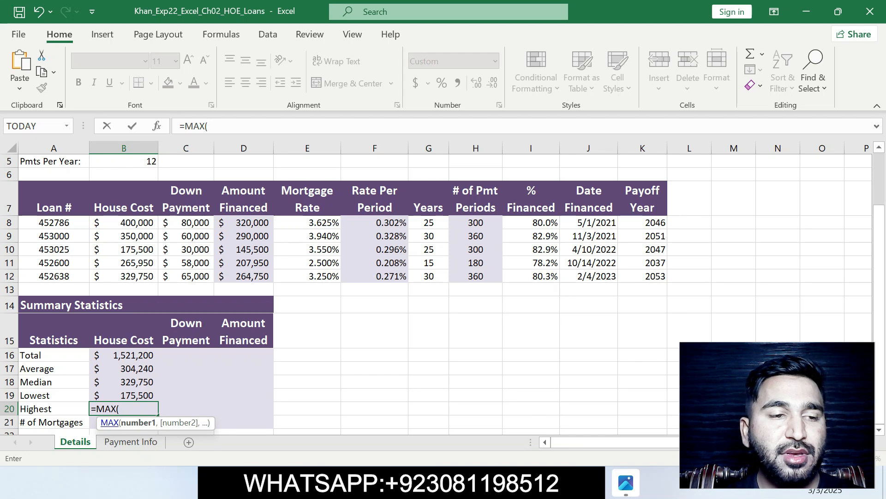
pyautogui.moveTo(124, 222); pyautogui.dragTo(123, 276)
pyautogui.write(')')
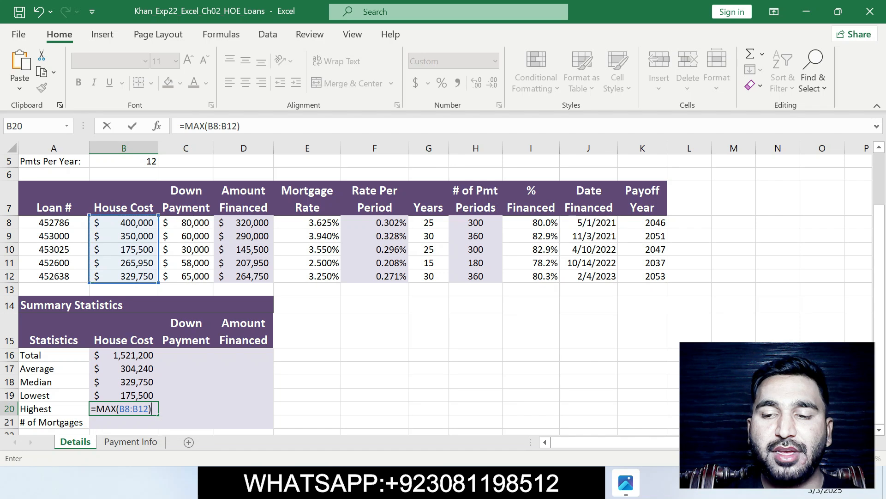
pyautogui.press('Return')
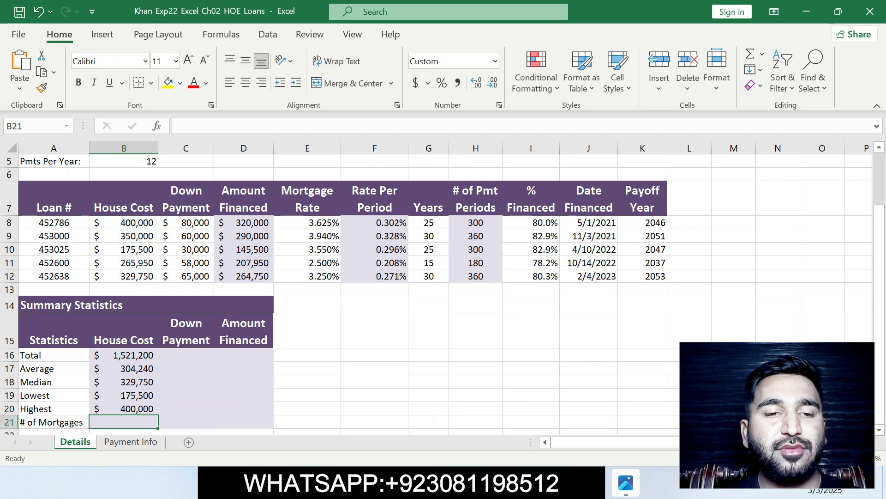
pyautogui.moveTo(880, 253); pyautogui.dragTo(879, 253)
pyautogui.click(880, 252)
pyautogui.scroll(-1, 442, 295)
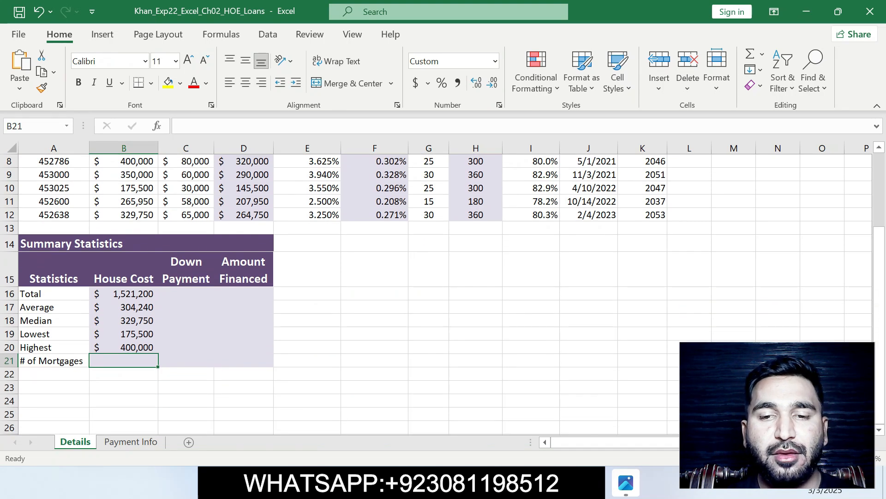
# Switch to Word, undo the step 9 highlight, and highlight the step 10 instructions in yellow.
pyautogui.hotkey('alt', 'Tab')
pyautogui.hotkey('ctrl', 'z')
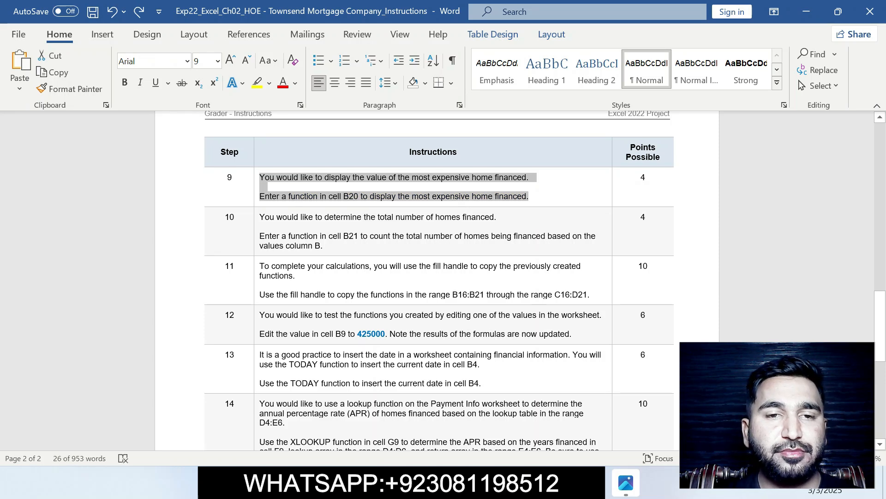
pyautogui.moveTo(260, 217); pyautogui.dragTo(325, 246)
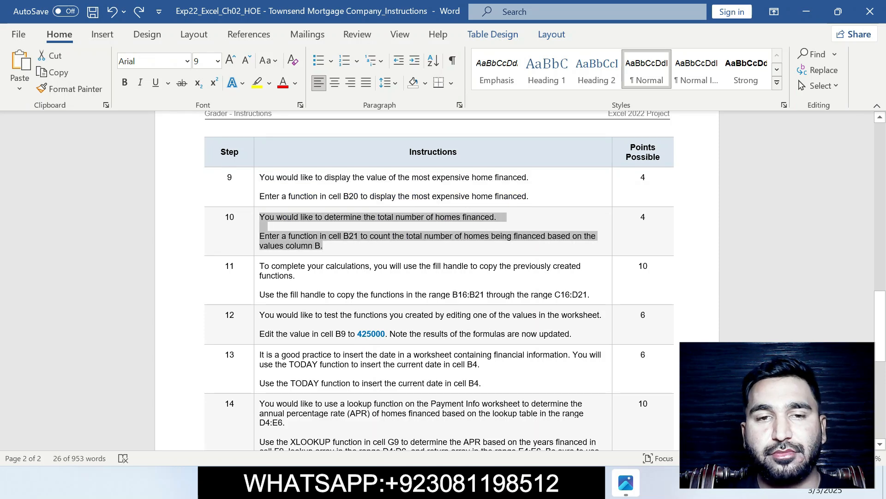
pyautogui.click(518, 227)
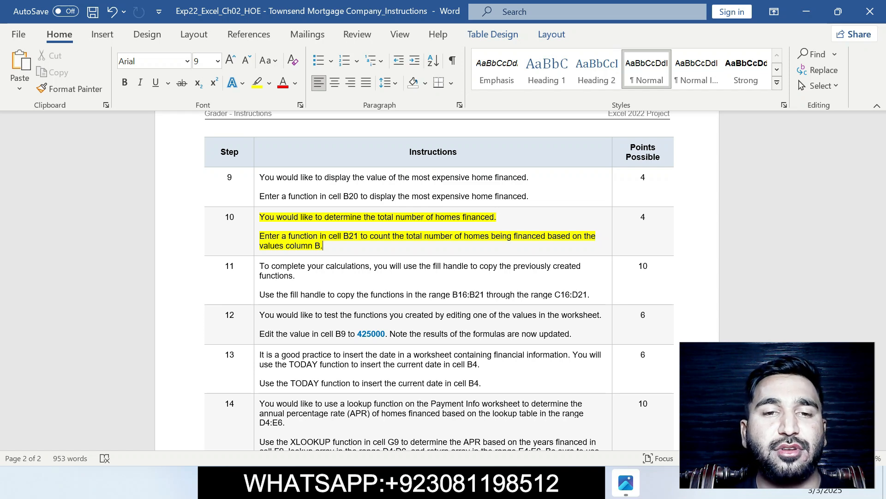
# Return to Excel and enter the formula =COUNT(B16:B20) in cell B21 for the number of mortgages.
pyautogui.hotkey('alt', 'Tab')
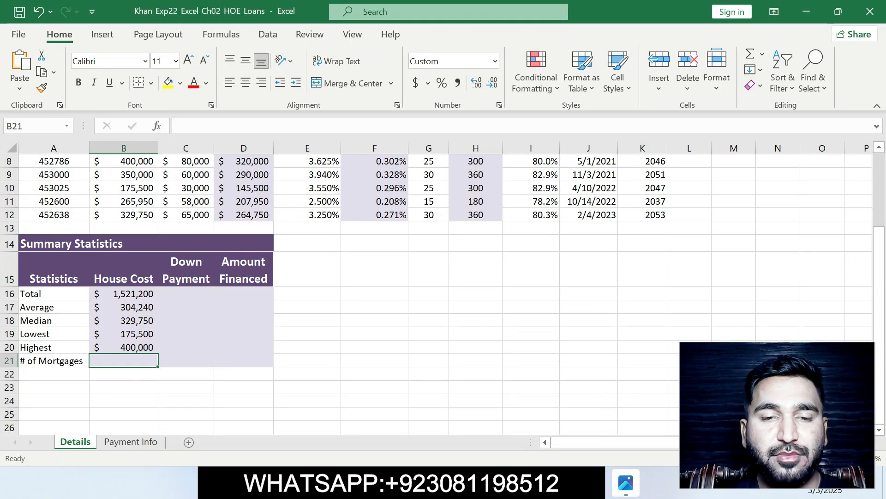
pyautogui.write('=')
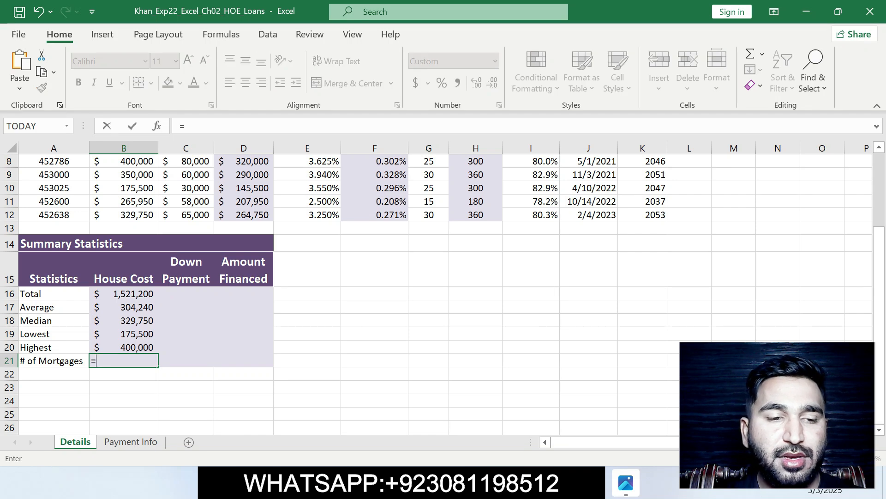
pyautogui.write('COU')
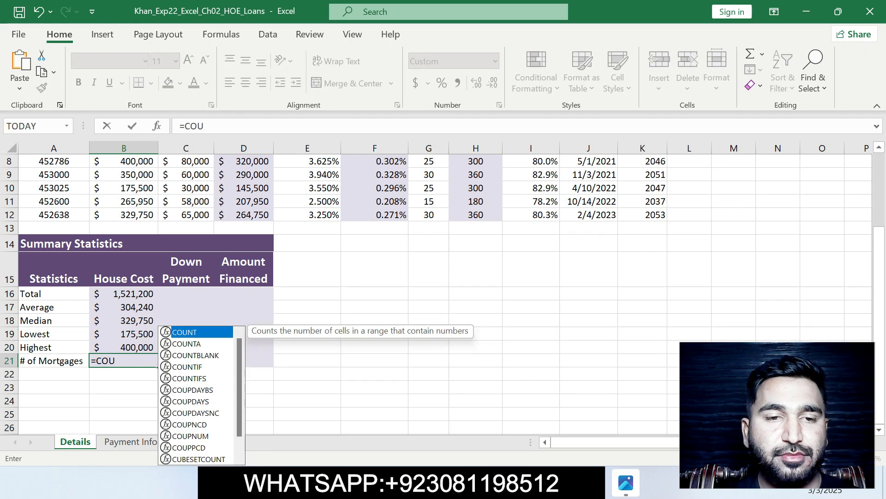
pyautogui.press('Tab')
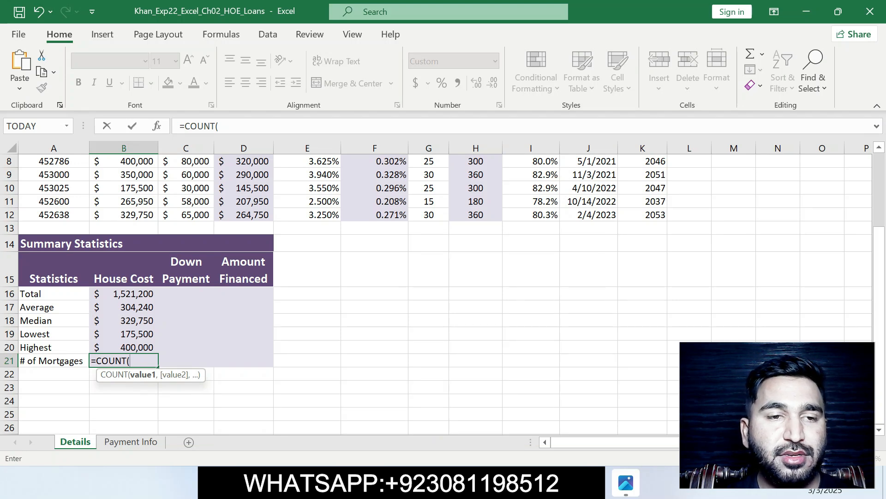
pyautogui.click(123, 294)
pyautogui.moveTo(124, 294); pyautogui.dragTo(123, 347)
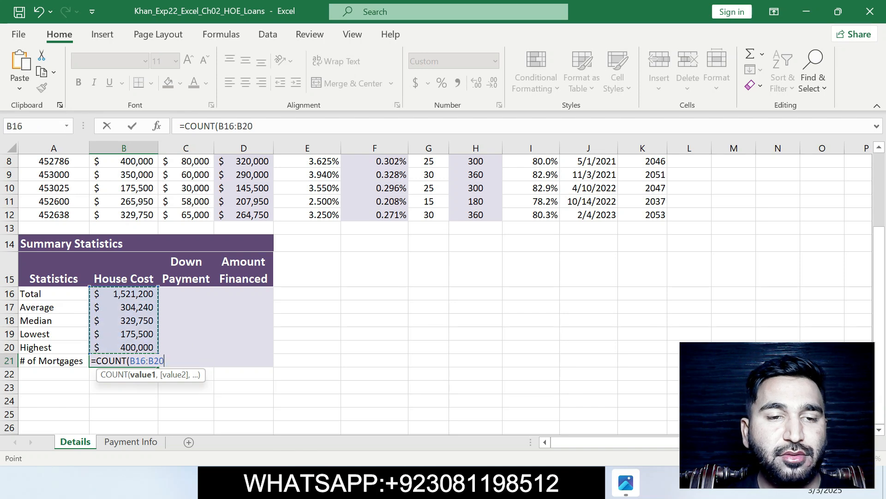
pyautogui.write(')')
pyautogui.press('Return')
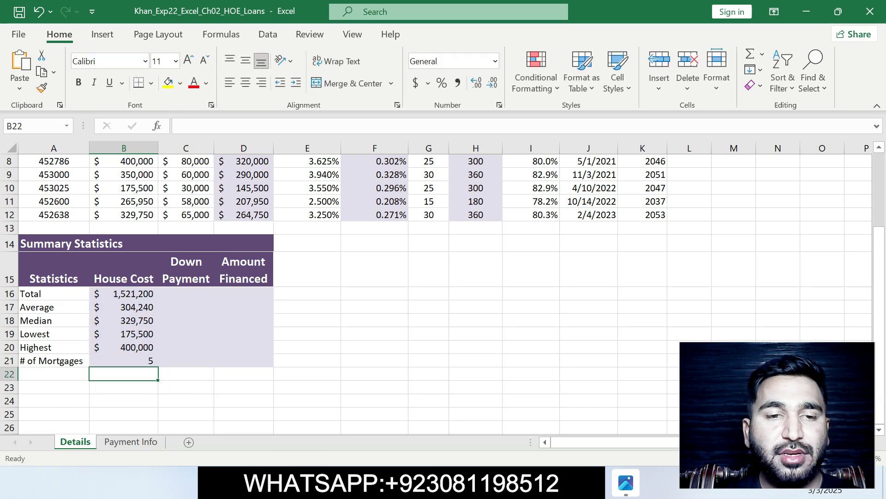
pyautogui.click(124, 360)
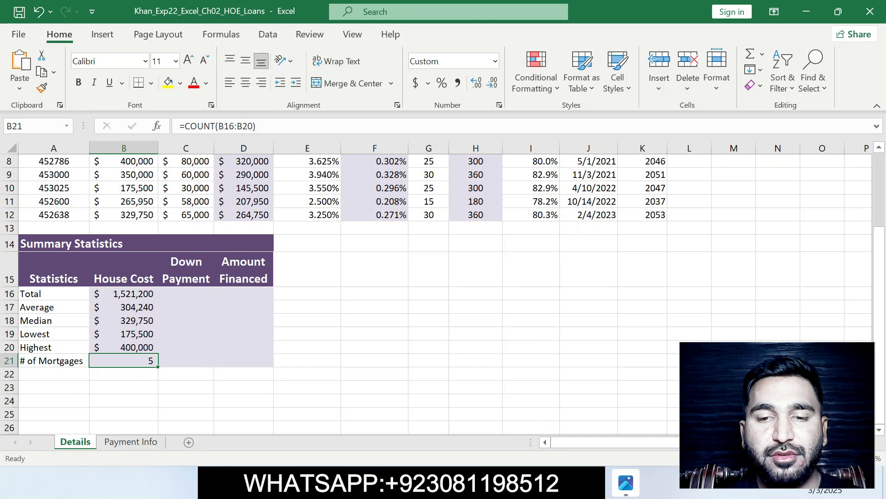
# Switch to Word, undo the step 10 highlight, and highlight the step 11 instructions in yellow.
pyautogui.hotkey('alt', 'Tab')
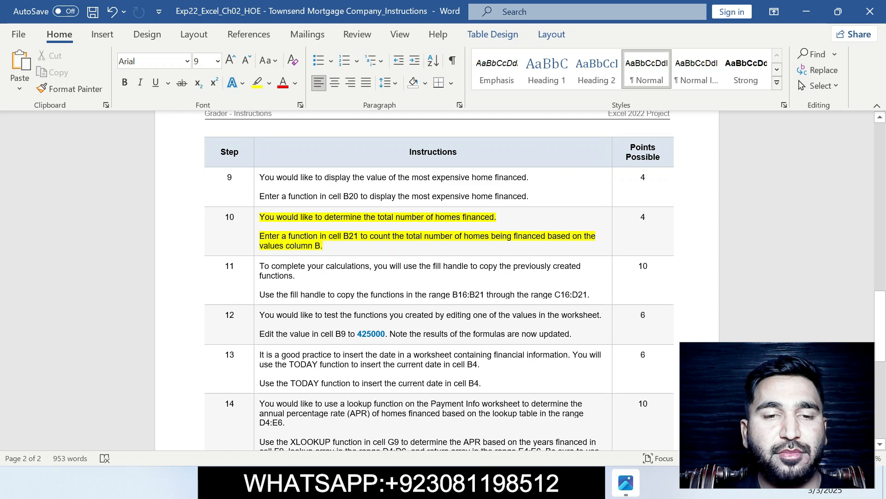
pyautogui.hotkey('ctrl', 'z')
pyautogui.click(290, 295)
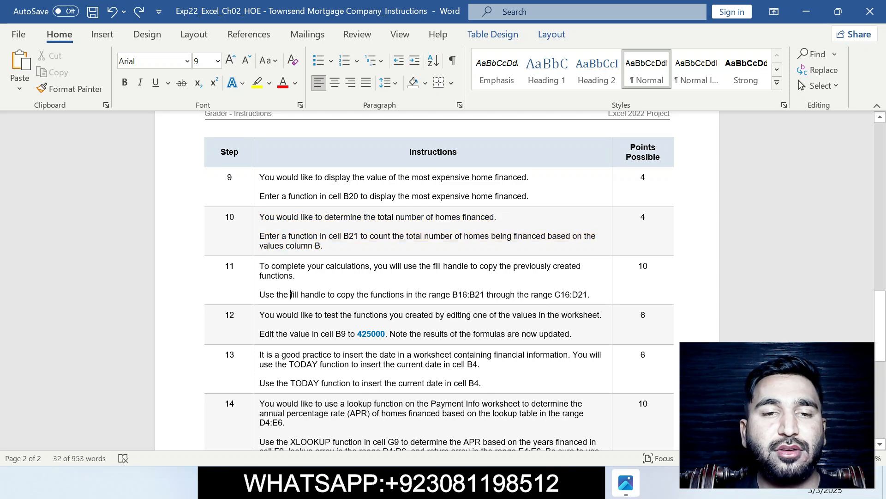
pyautogui.moveTo(259, 266); pyautogui.dragTo(605, 296)
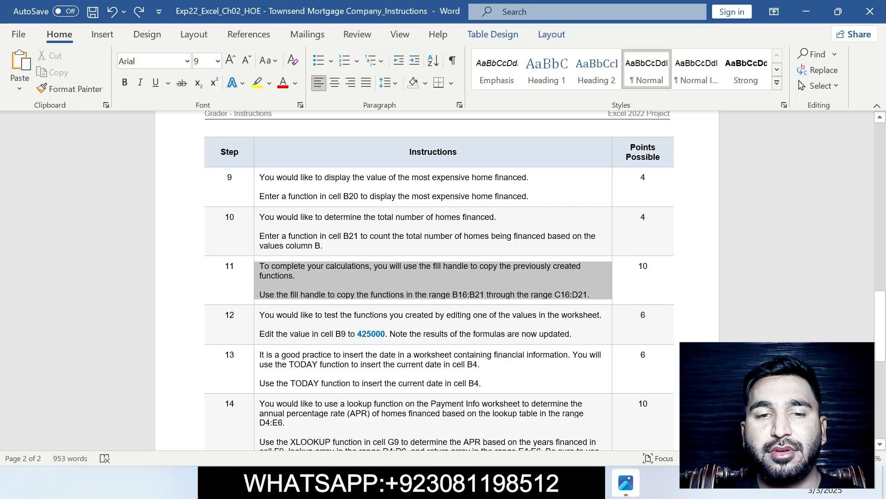
pyautogui.click(664, 273)
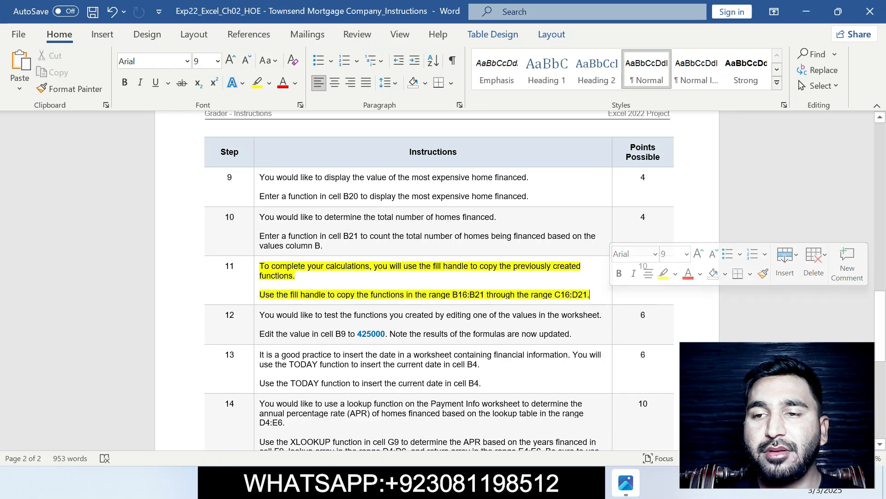
# Select the range reference B16:B21 in the step 11 instructions and compare it with the Summary Statistics table in Excel.
pyautogui.moveTo(880, 309); pyautogui.dragTo(880, 326)
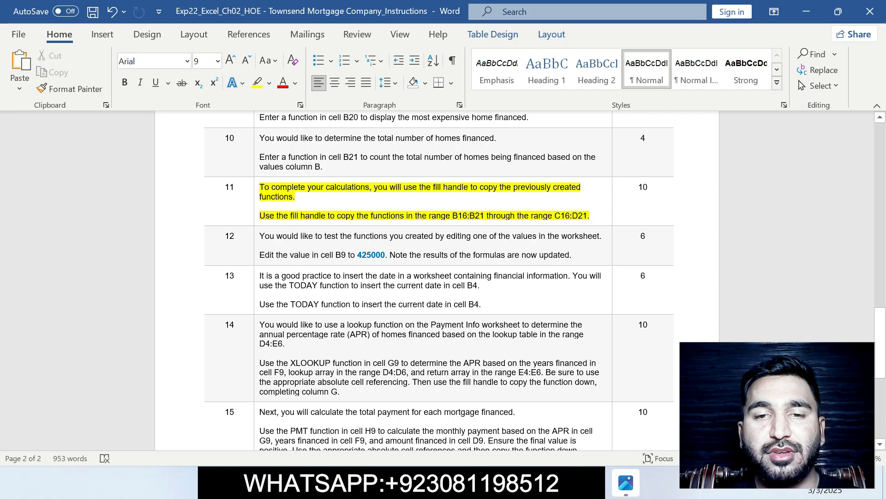
pyautogui.moveTo(452, 216); pyautogui.dragTo(486, 215)
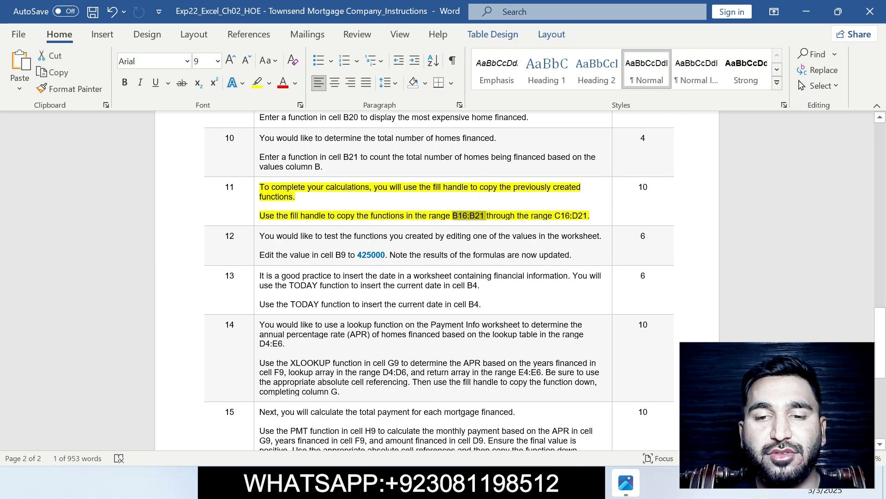
pyautogui.hotkey('alt', 'Tab')
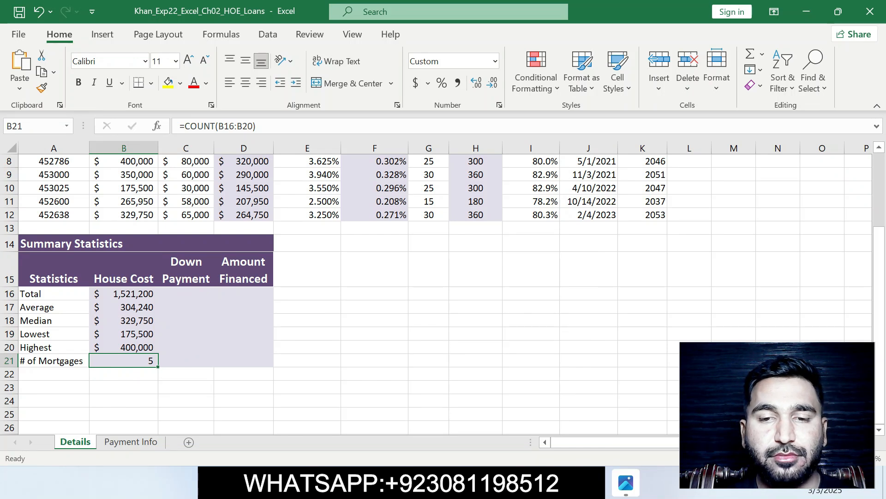
pyautogui.hotkey('alt', 'Tab')
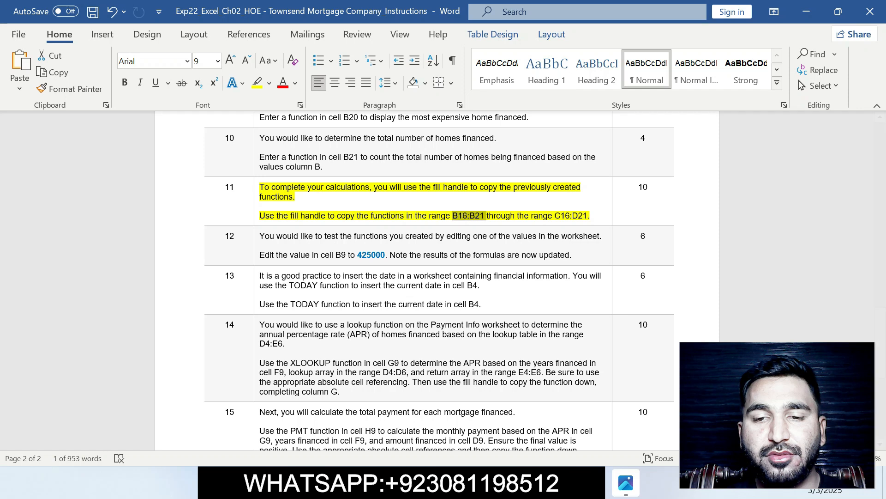
pyautogui.hotkey('alt', 'Tab')
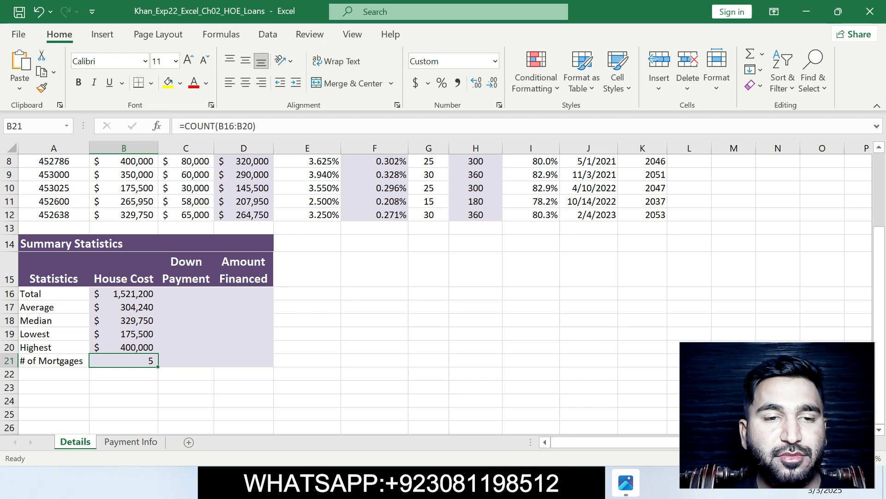
pyautogui.hotkey('alt', 'Tab')
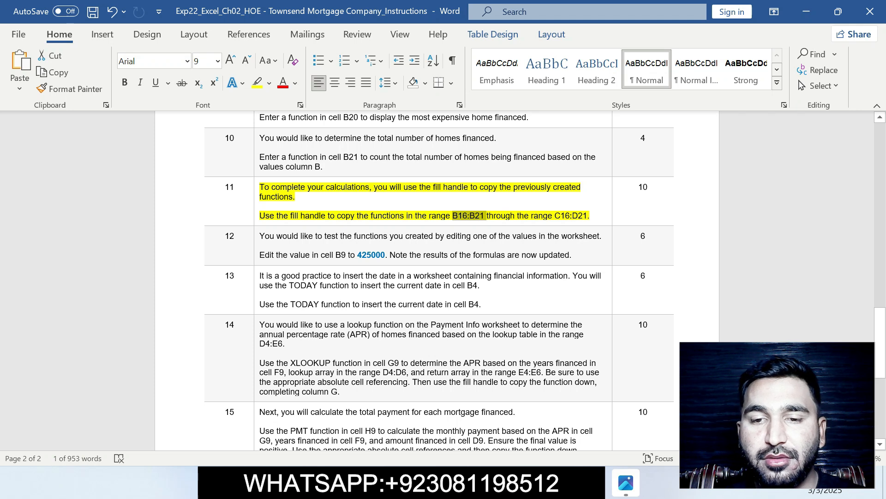
# Return to Excel and fill each House Cost statistic in B16:B21 across its row into the range C16:D21.
pyautogui.hotkey('alt', 'Tab')
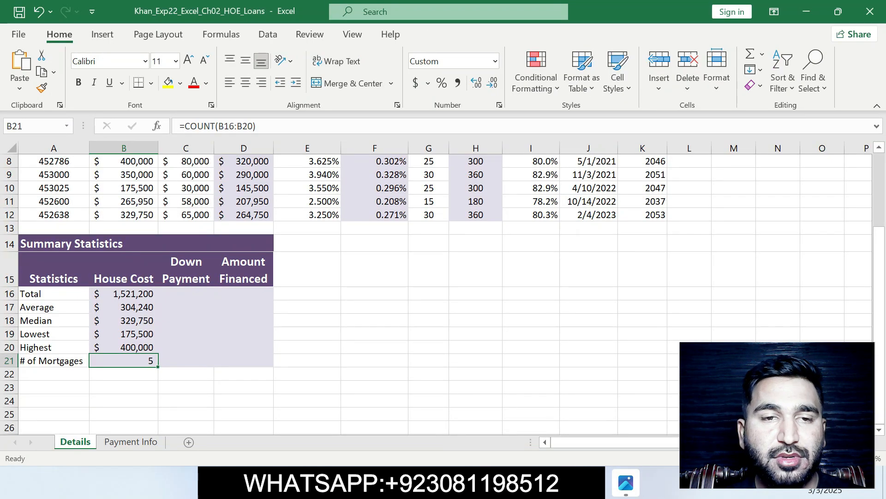
pyautogui.click(124, 294)
pyautogui.moveTo(157, 300); pyautogui.dragTo(271, 297)
pyautogui.click(124, 307)
pyautogui.moveTo(158, 314); pyautogui.dragTo(263, 310)
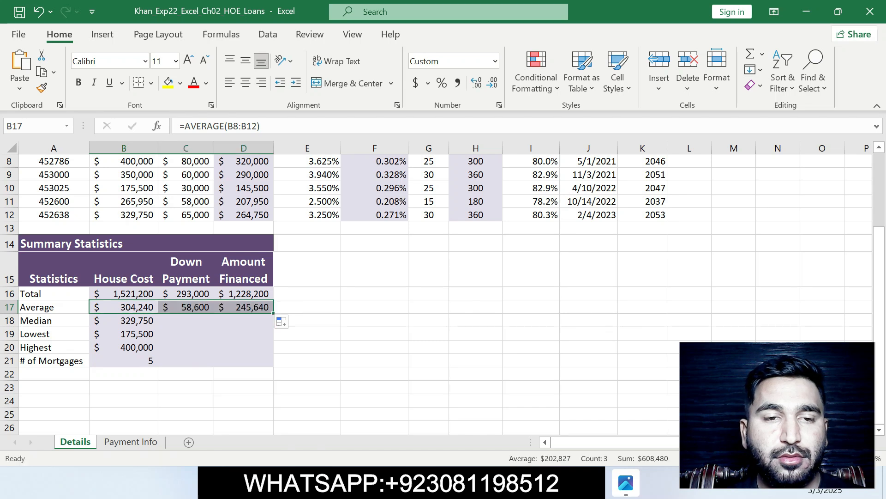
pyautogui.click(124, 321)
pyautogui.moveTo(157, 327); pyautogui.dragTo(265, 321)
pyautogui.click(124, 334)
pyautogui.moveTo(158, 340); pyautogui.dragTo(261, 335)
pyautogui.click(124, 347)
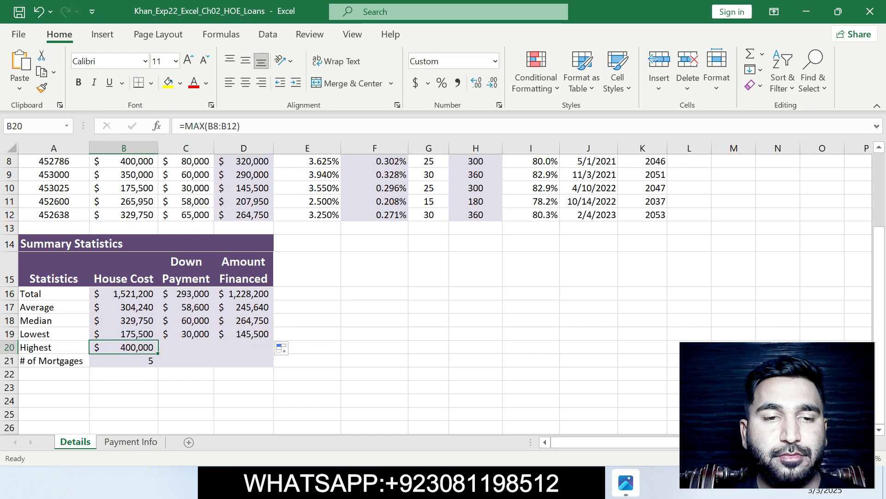
pyautogui.moveTo(158, 354); pyautogui.dragTo(263, 348)
pyautogui.click(123, 360)
pyautogui.moveTo(157, 367); pyautogui.dragTo(263, 363)
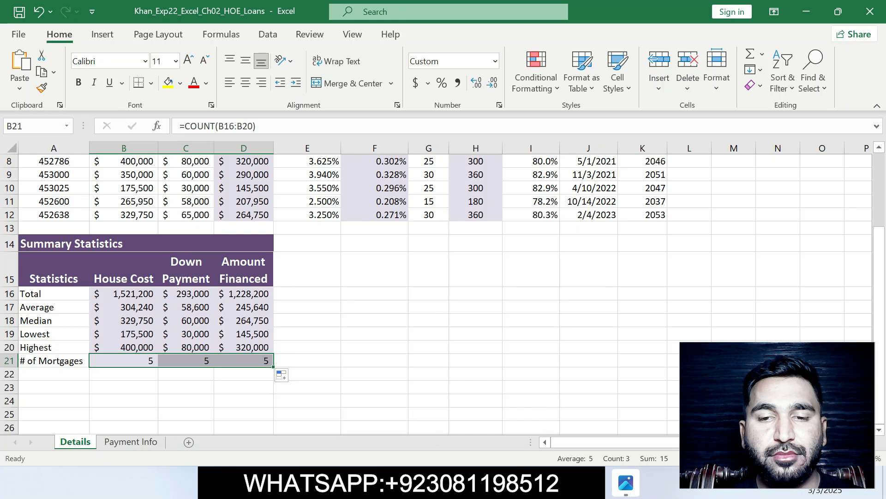
# Switch to Word, undo the step 11 highlight, highlight the step 12 instructions in yellow, and select the value 425000.
pyautogui.click(536, 482)
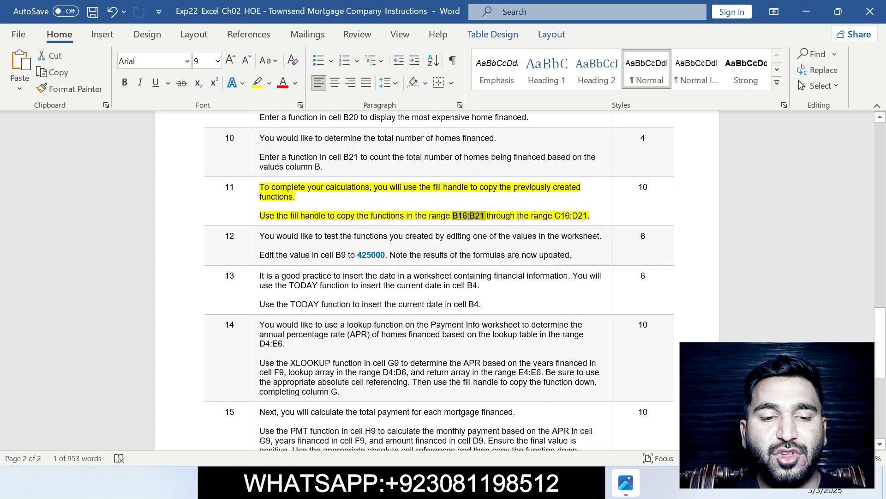
pyautogui.hotkey('ctrl', 'z')
pyautogui.moveTo(259, 236); pyautogui.dragTo(571, 255)
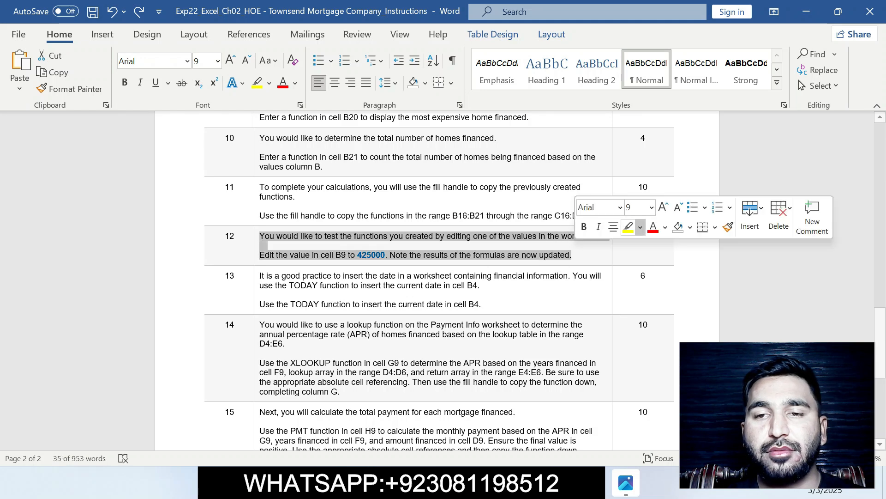
pyautogui.click(628, 227)
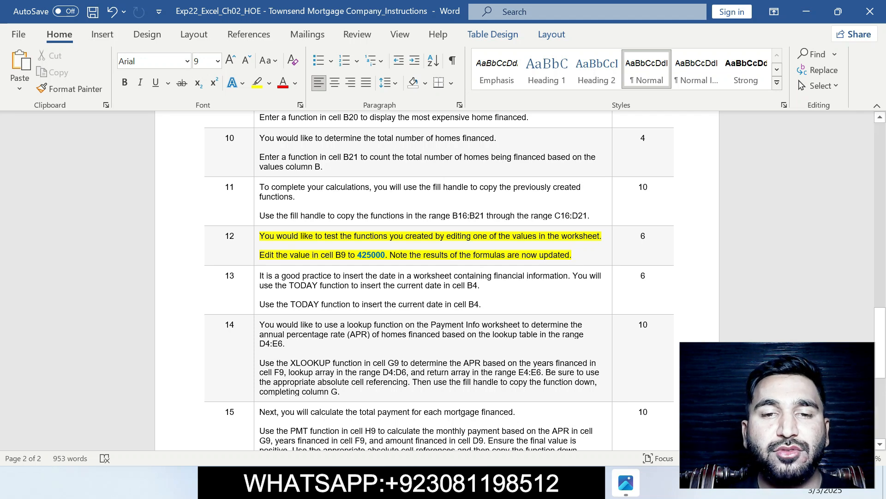
pyautogui.moveTo(362, 255); pyautogui.dragTo(384, 254)
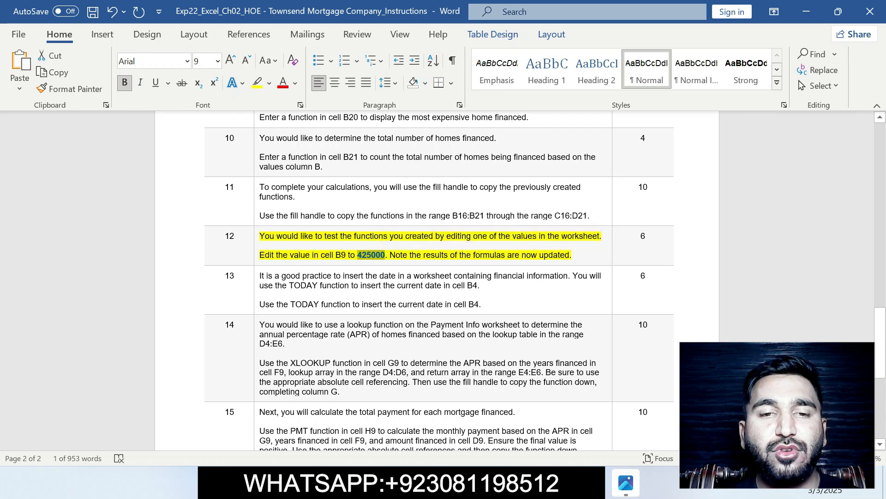
# Return to Excel and set the House Cost in cell B9 to 425000.
pyautogui.hotkey('alt', 'Tab')
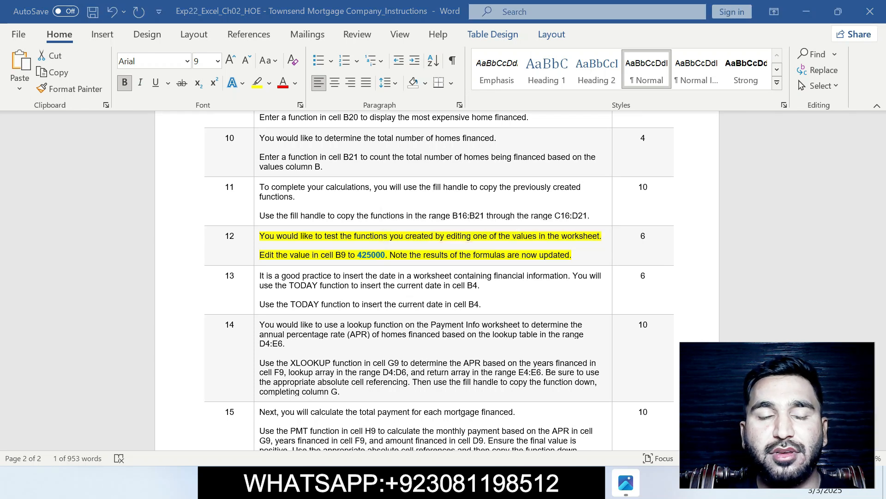
pyautogui.write('B')
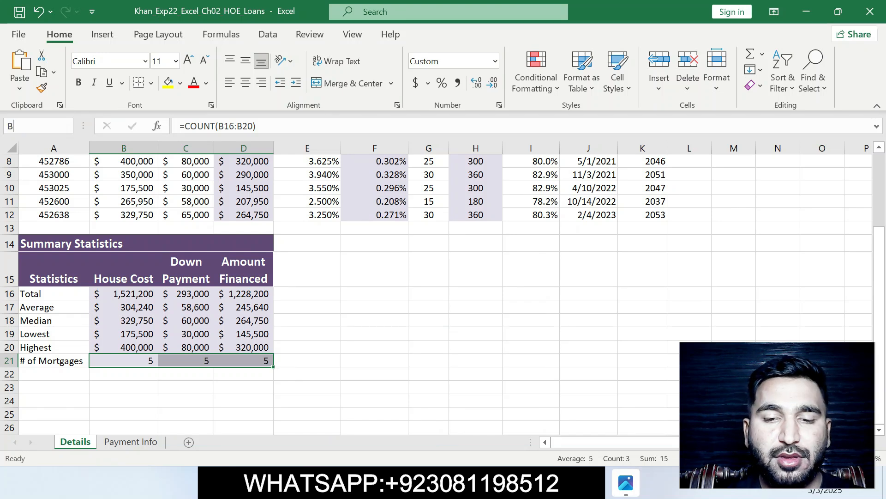
pyautogui.write('9')
pyautogui.press('Return')
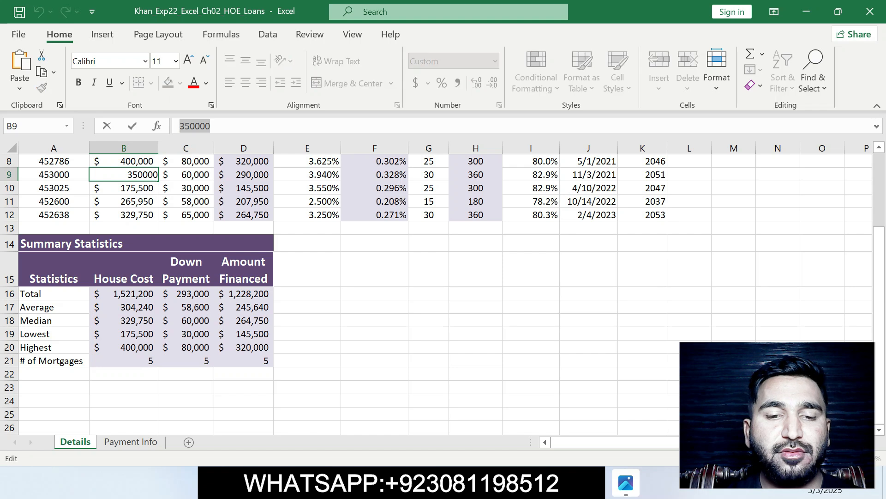
pyautogui.write('425000')
pyautogui.press('Return')
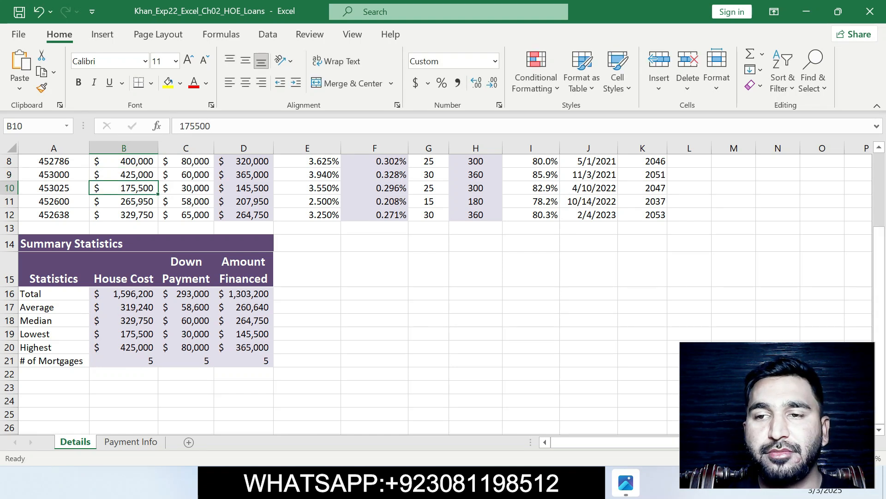
pyautogui.moveTo(879, 251); pyautogui.dragTo(879, 196)
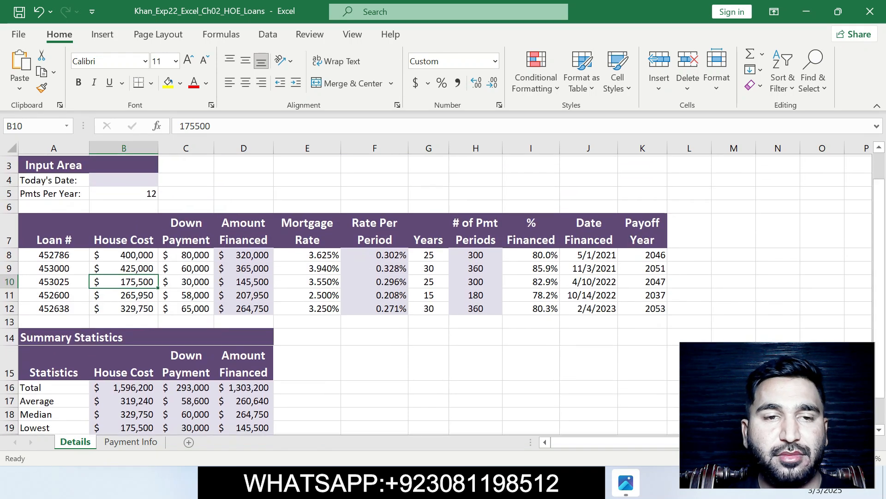
# Switch to Word, undo the step 12 highlight, and highlight the step 13 instructions in yellow.
pyautogui.hotkey('alt', 'Tab')
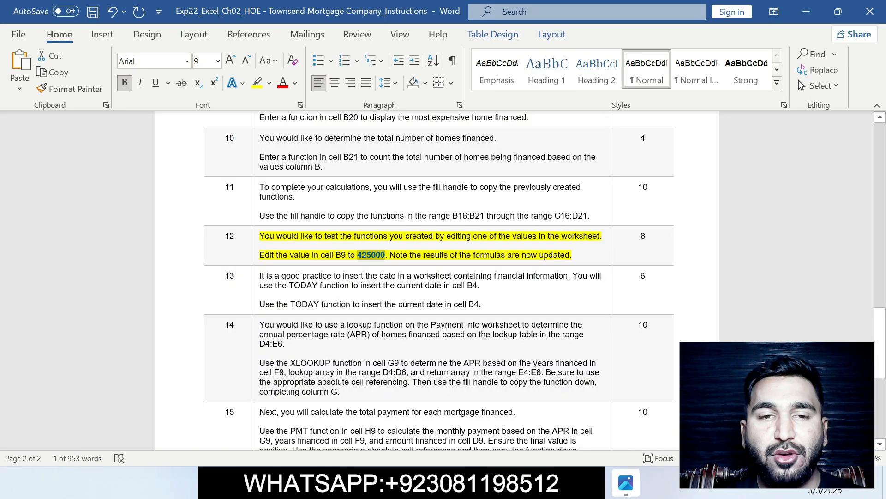
pyautogui.hotkey('ctrl', 'z')
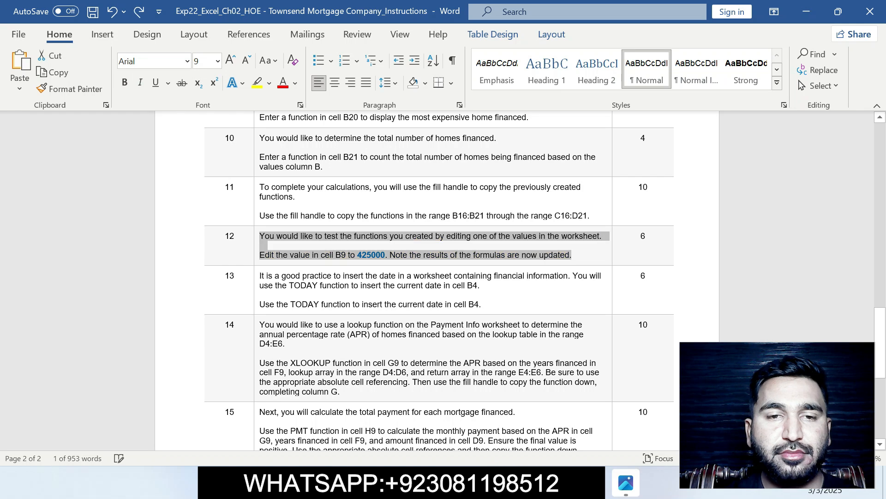
pyautogui.click(257, 276)
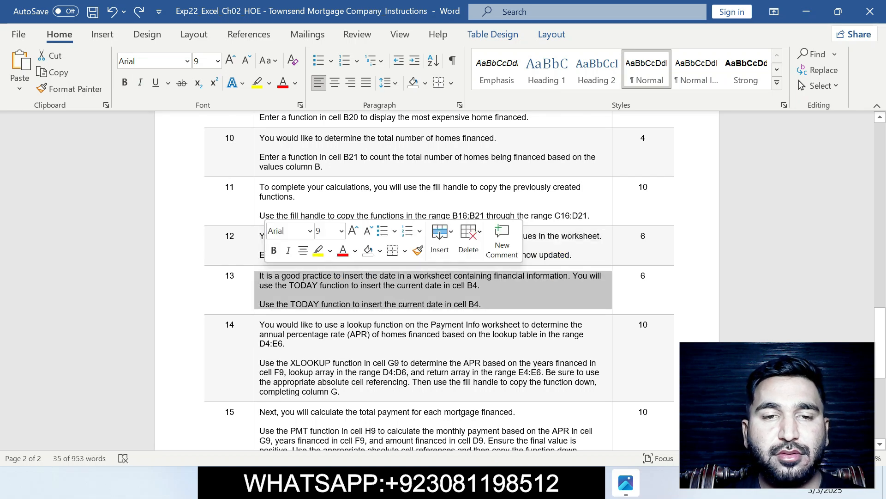
pyautogui.click(318, 250)
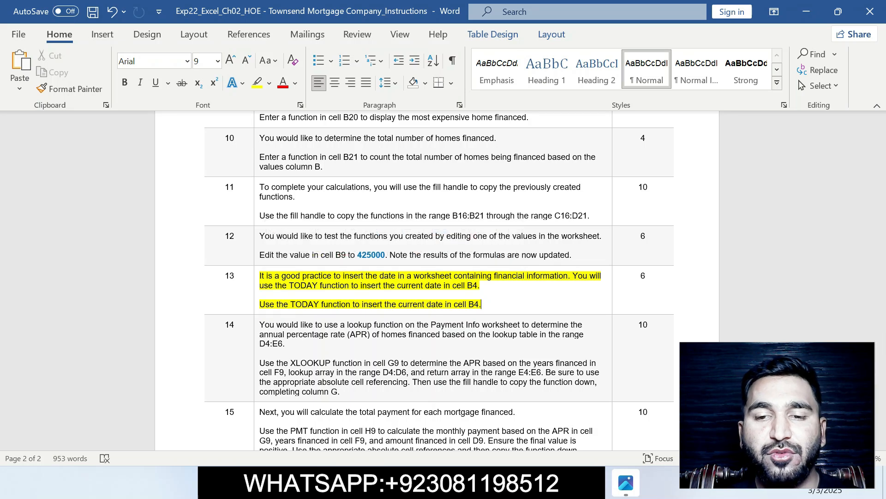
# Return to Excel and enter the formula =TODAY() in cell B4 for today's date, inserting TODAY from the date and time functions.
pyautogui.hotkey('alt', 'Tab')
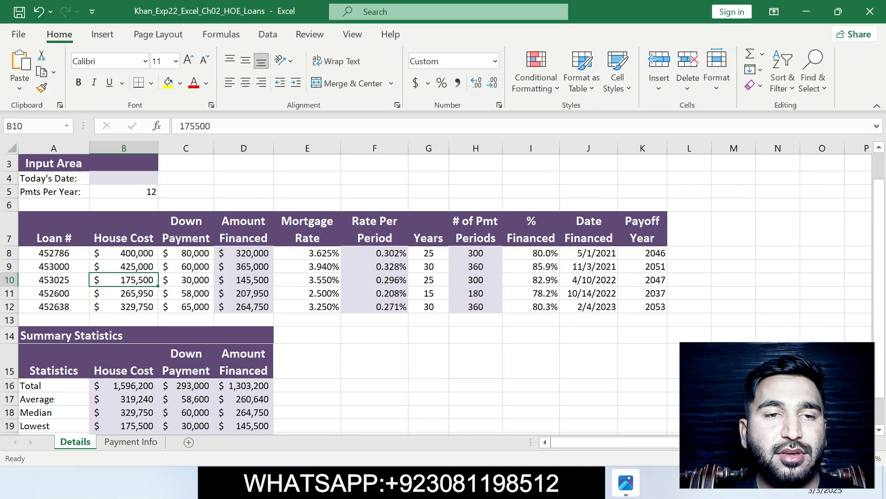
pyautogui.click(123, 179)
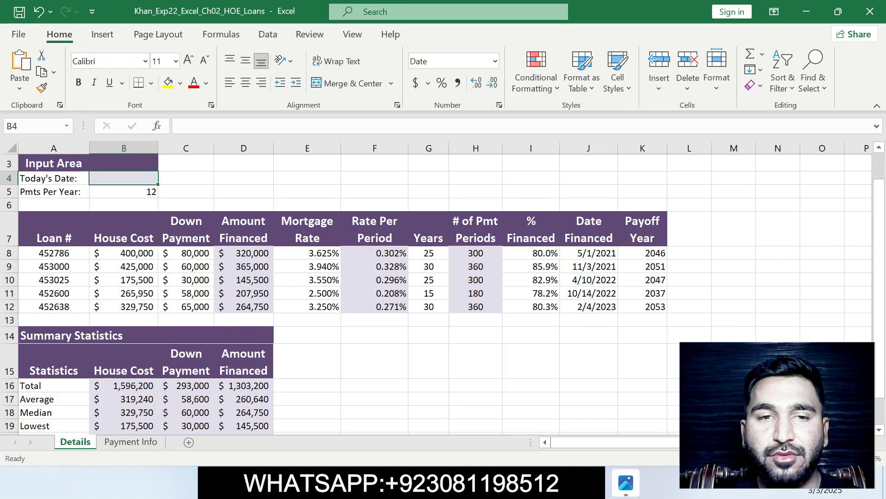
pyautogui.write('=')
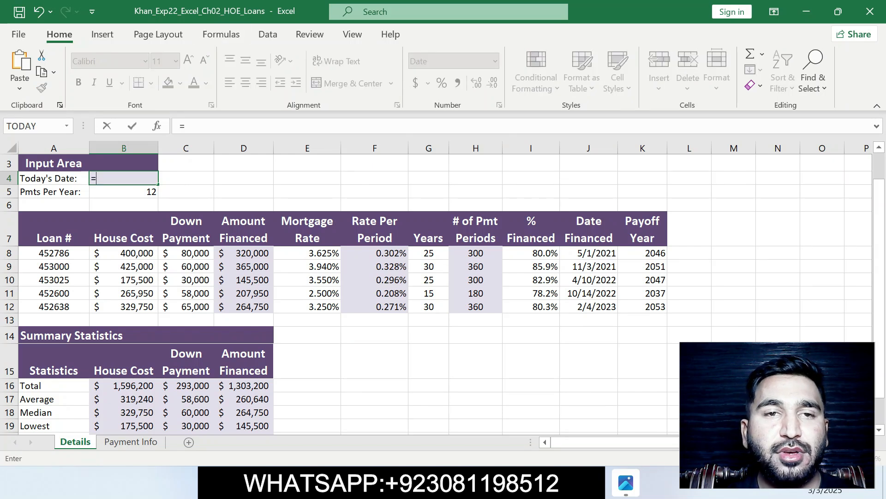
pyautogui.click(221, 34)
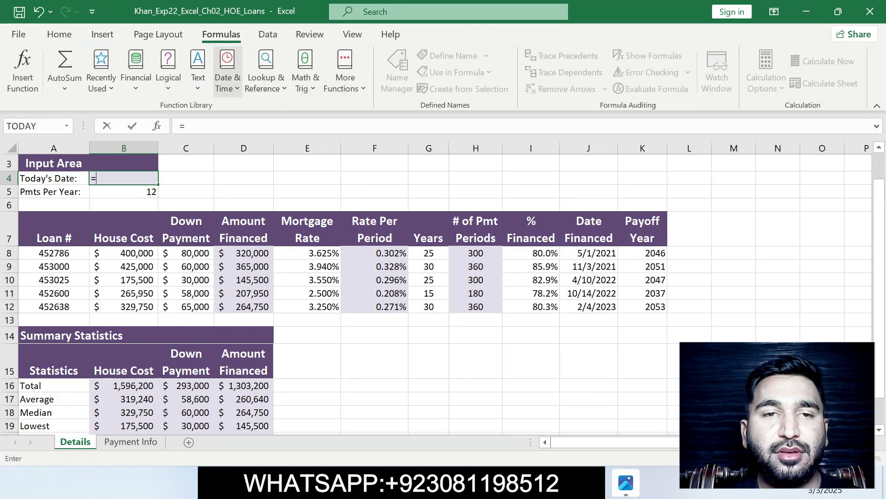
pyautogui.click(227, 73)
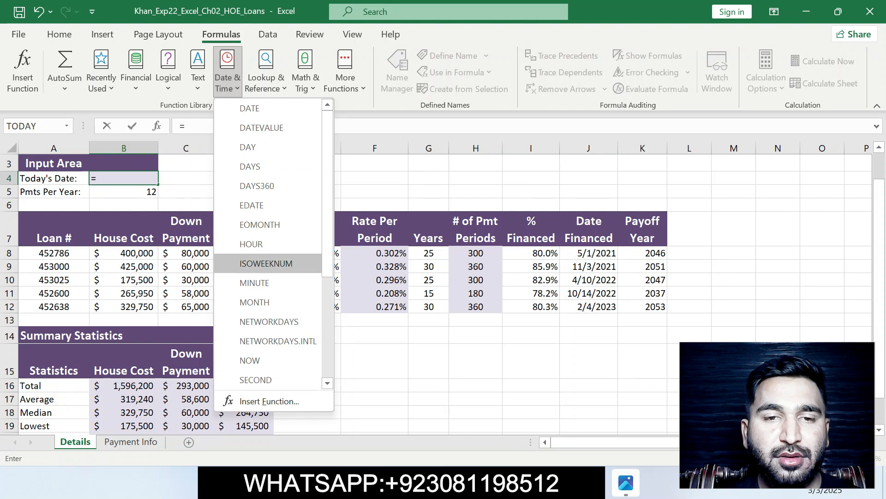
pyautogui.moveTo(328, 194); pyautogui.dragTo(328, 261)
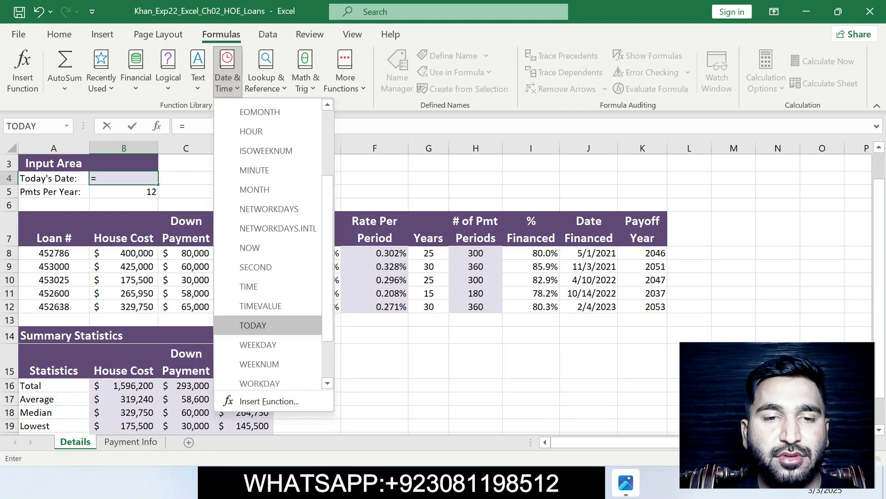
pyautogui.click(252, 324)
pyautogui.press('Return')
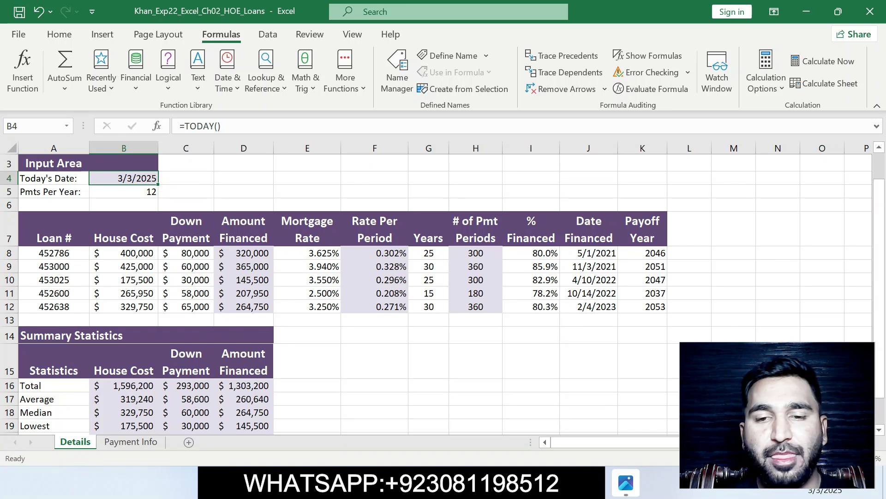
# Switch to Word, undo the step 13 highlight, and read the instructions for steps 14 to 16.
pyautogui.hotkey('alt', 'Tab')
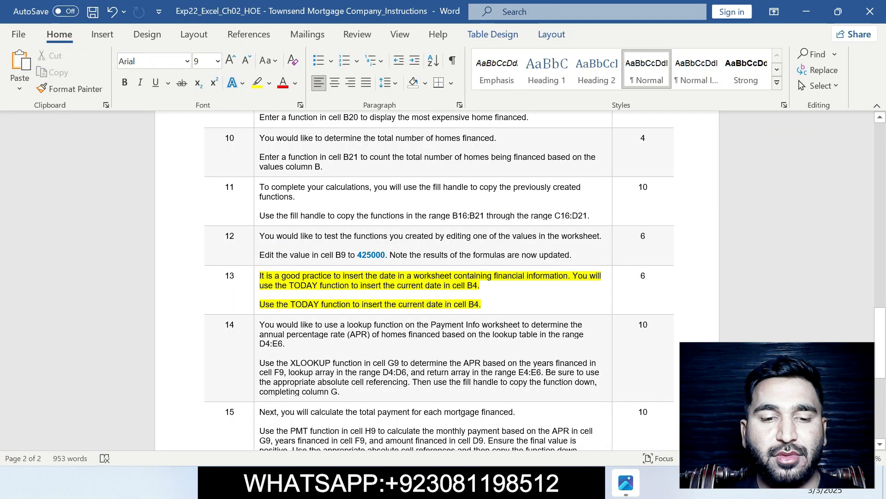
pyautogui.hotkey('ctrl', 'z')
pyautogui.hotkey('ctrl', 'z')
pyautogui.hotkey('ctrl', 'z')
pyautogui.moveTo(879, 291); pyautogui.dragTo(880, 361)
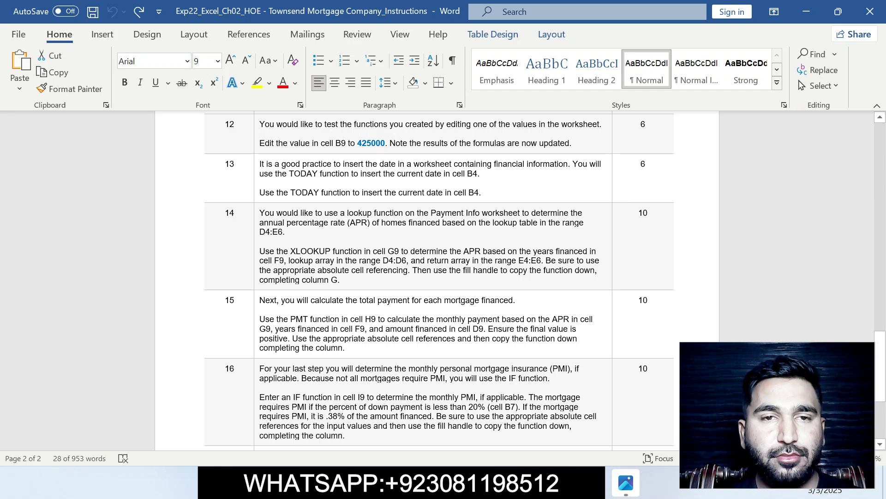
# Switch to the browser's Pearson Results page, review the listed assignment scores, and return to the Details worksheet in Excel.
pyautogui.hotkey('alt', 'Tab')
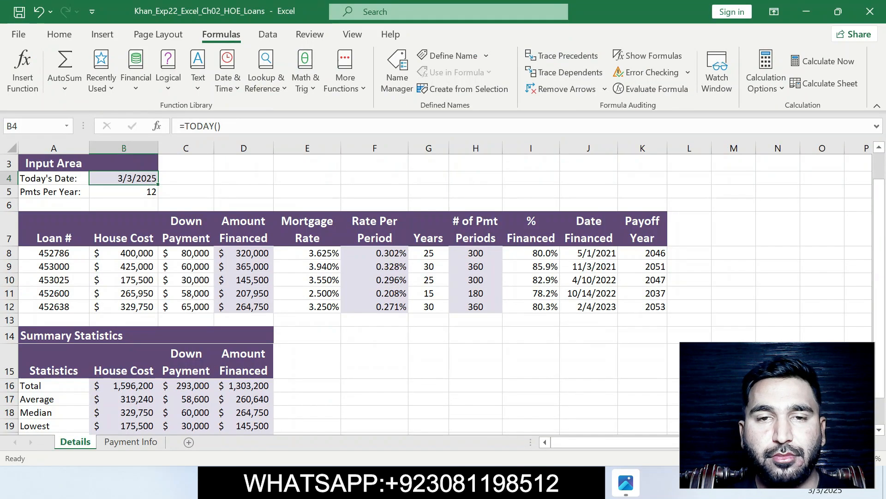
pyautogui.moveTo(879, 225); pyautogui.dragTo(879, 210)
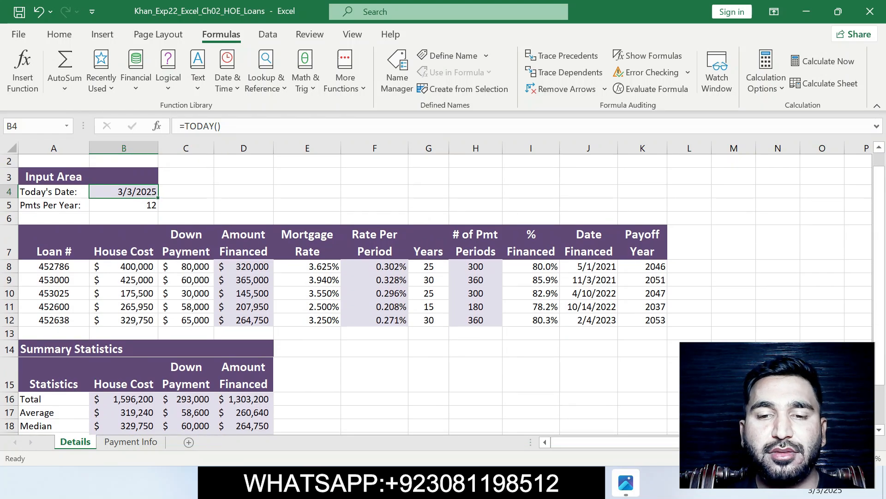
pyautogui.click(504, 483)
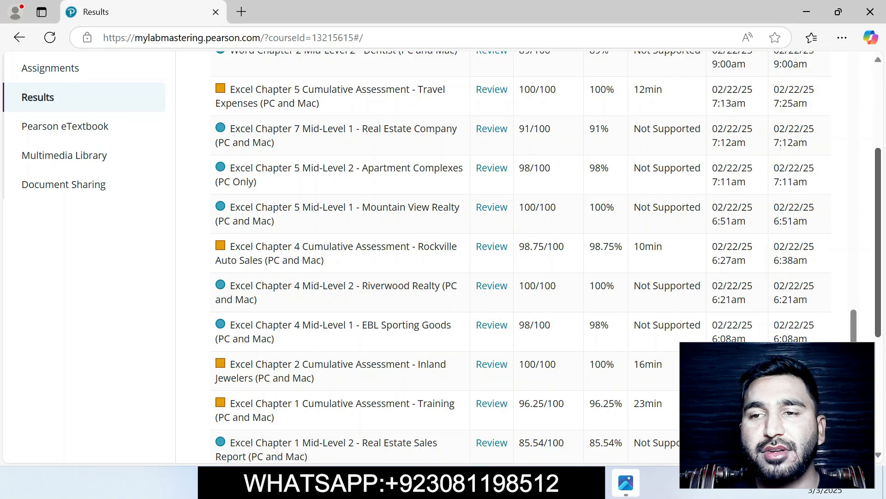
pyautogui.scroll(-1, 442, 257)
pyautogui.scroll(2, 442, 256)
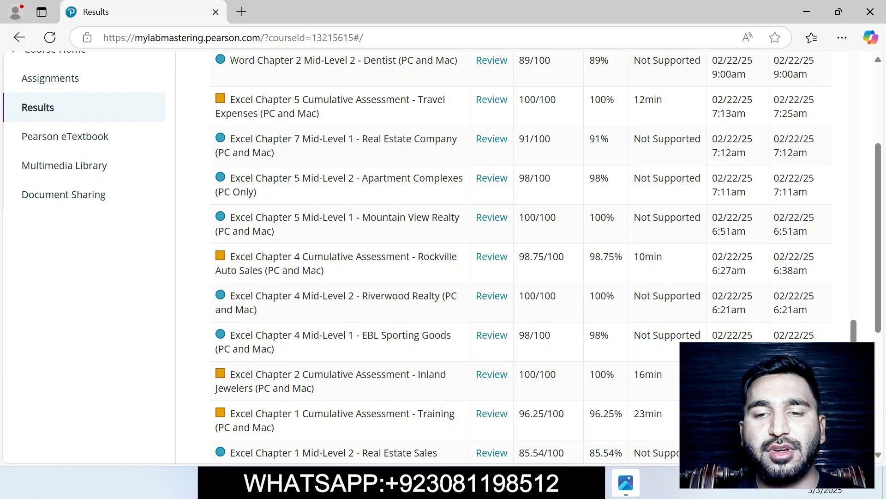
pyautogui.hotkey('alt', 'Tab')
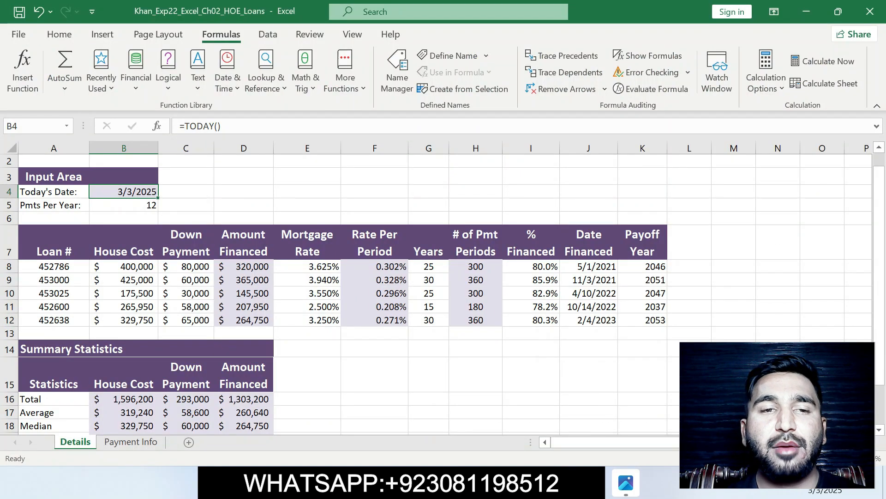